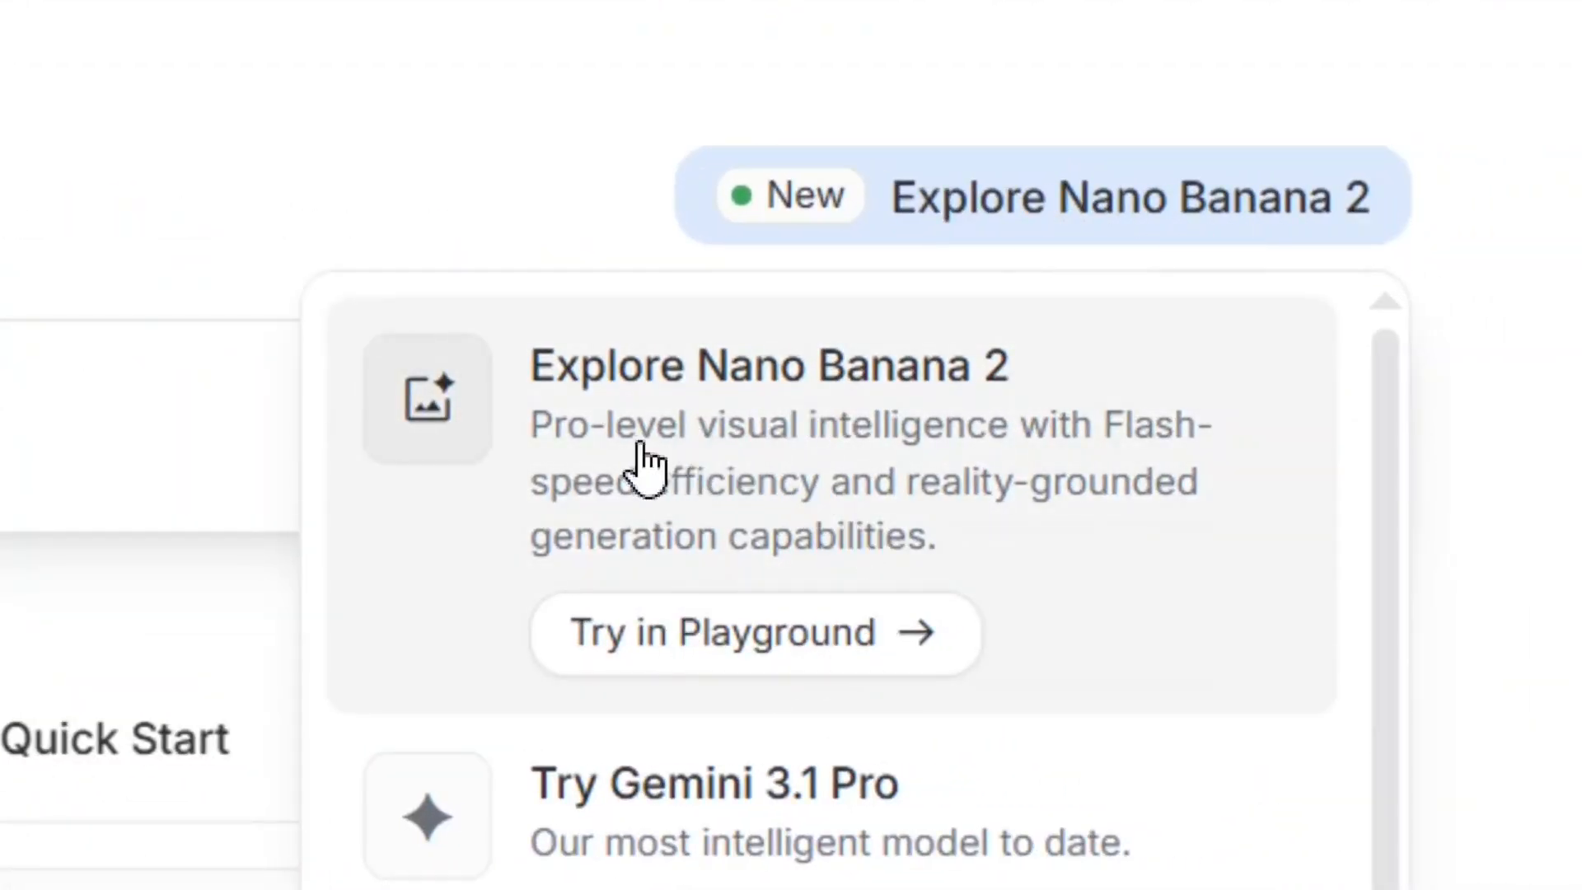
Open Nano Banana 2 from the model announcements and look at its option for linking a paid API key
{"action": "left_click", "coordinate": [778, 436]}
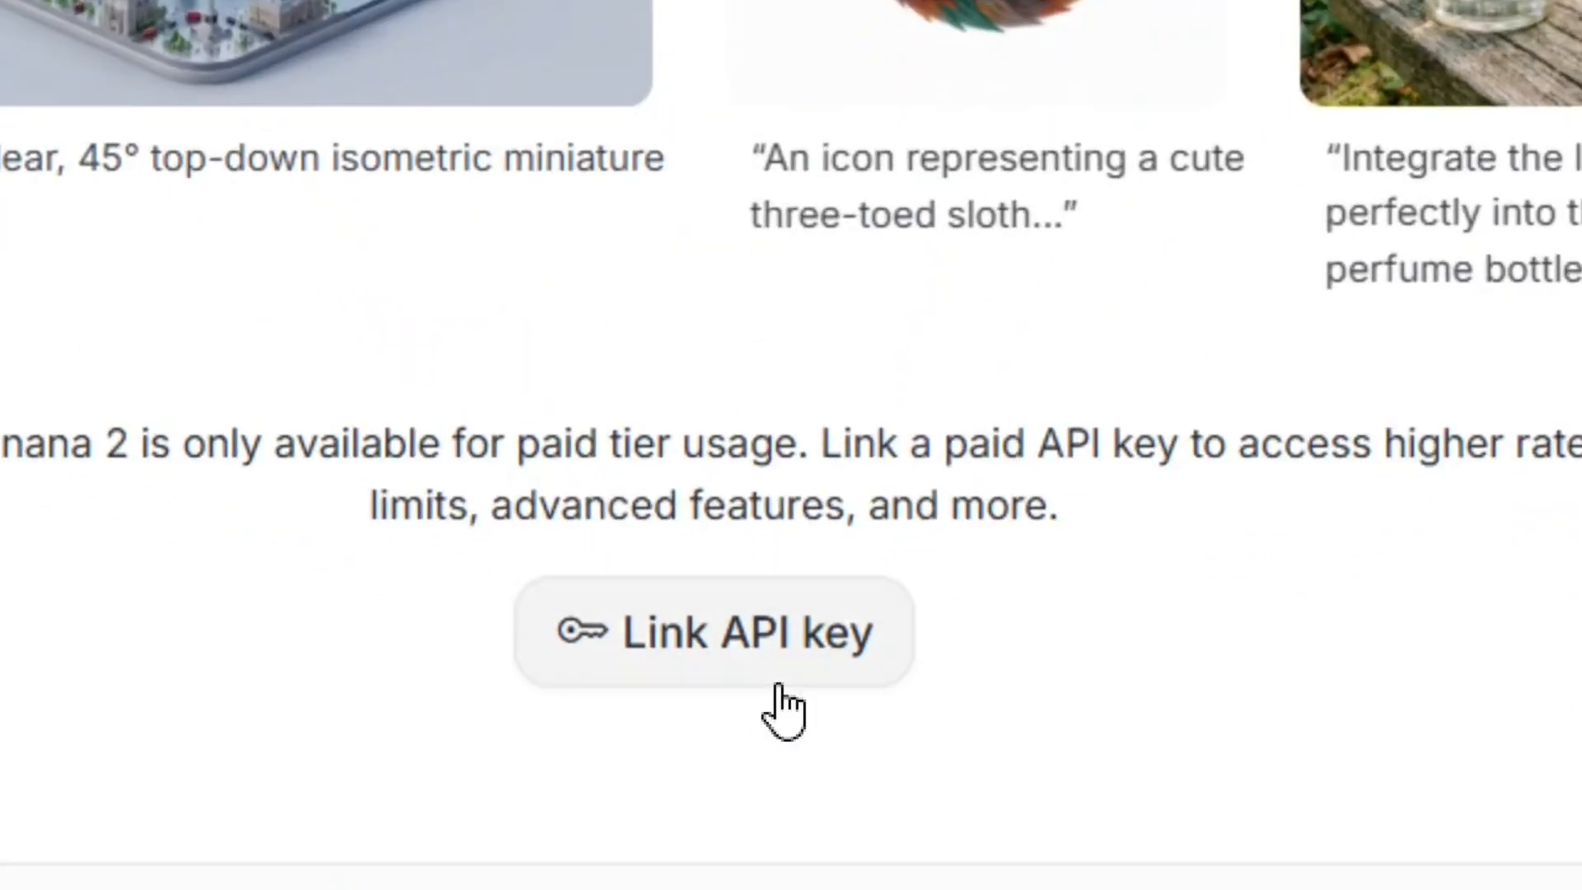
{"action": "left_click", "coordinate": [770, 675]}
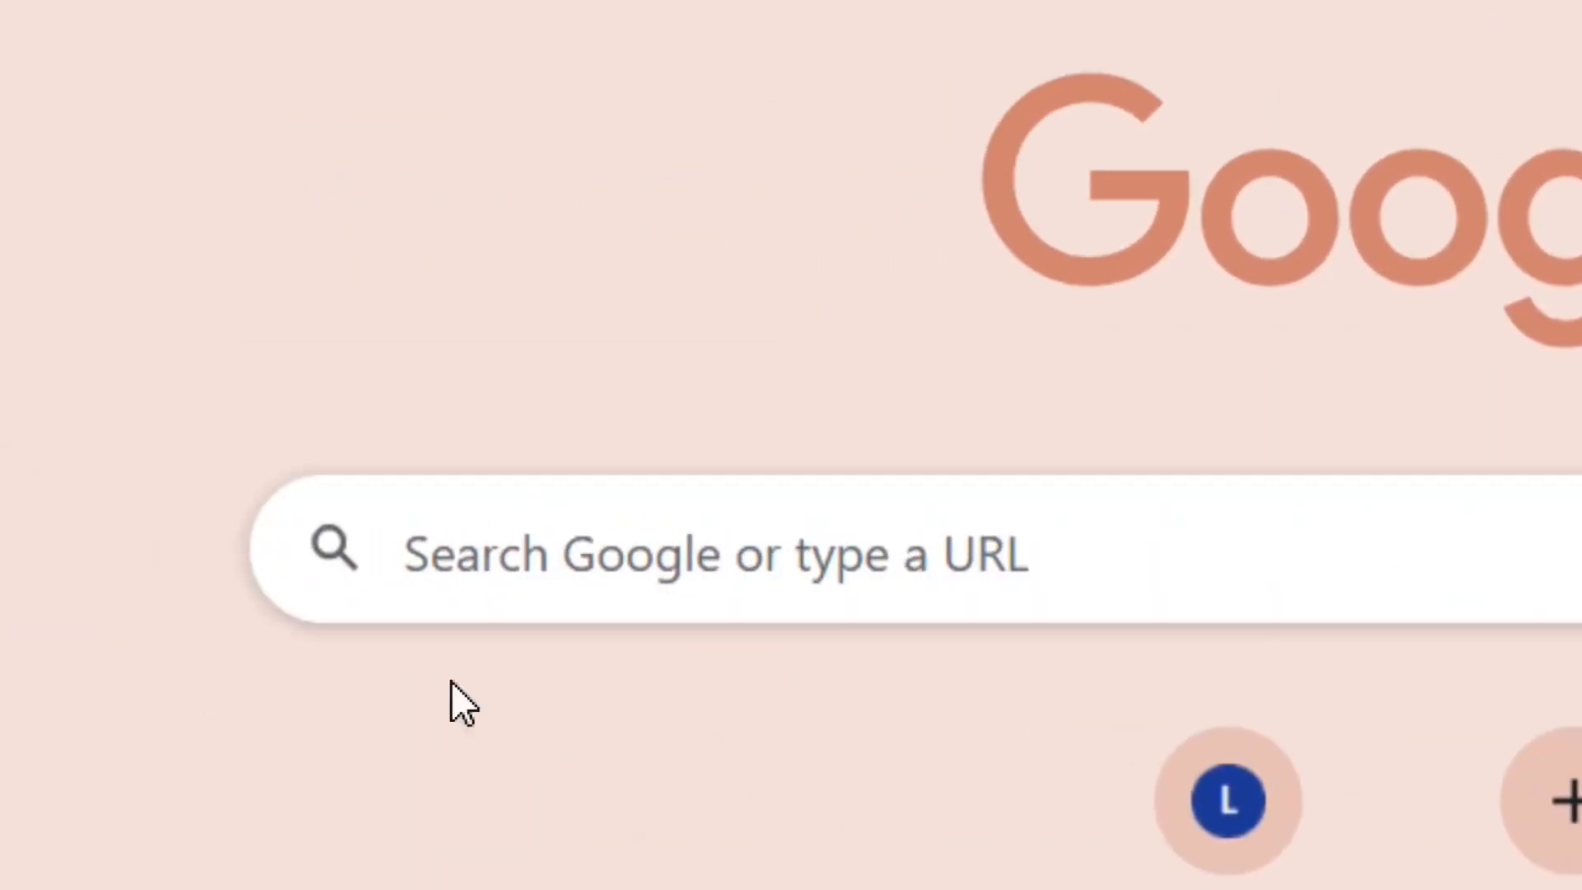
Find Flow by Google Labs through a web search for "google flow" and create a new project in it
{"action": "type", "text": "google flow"}
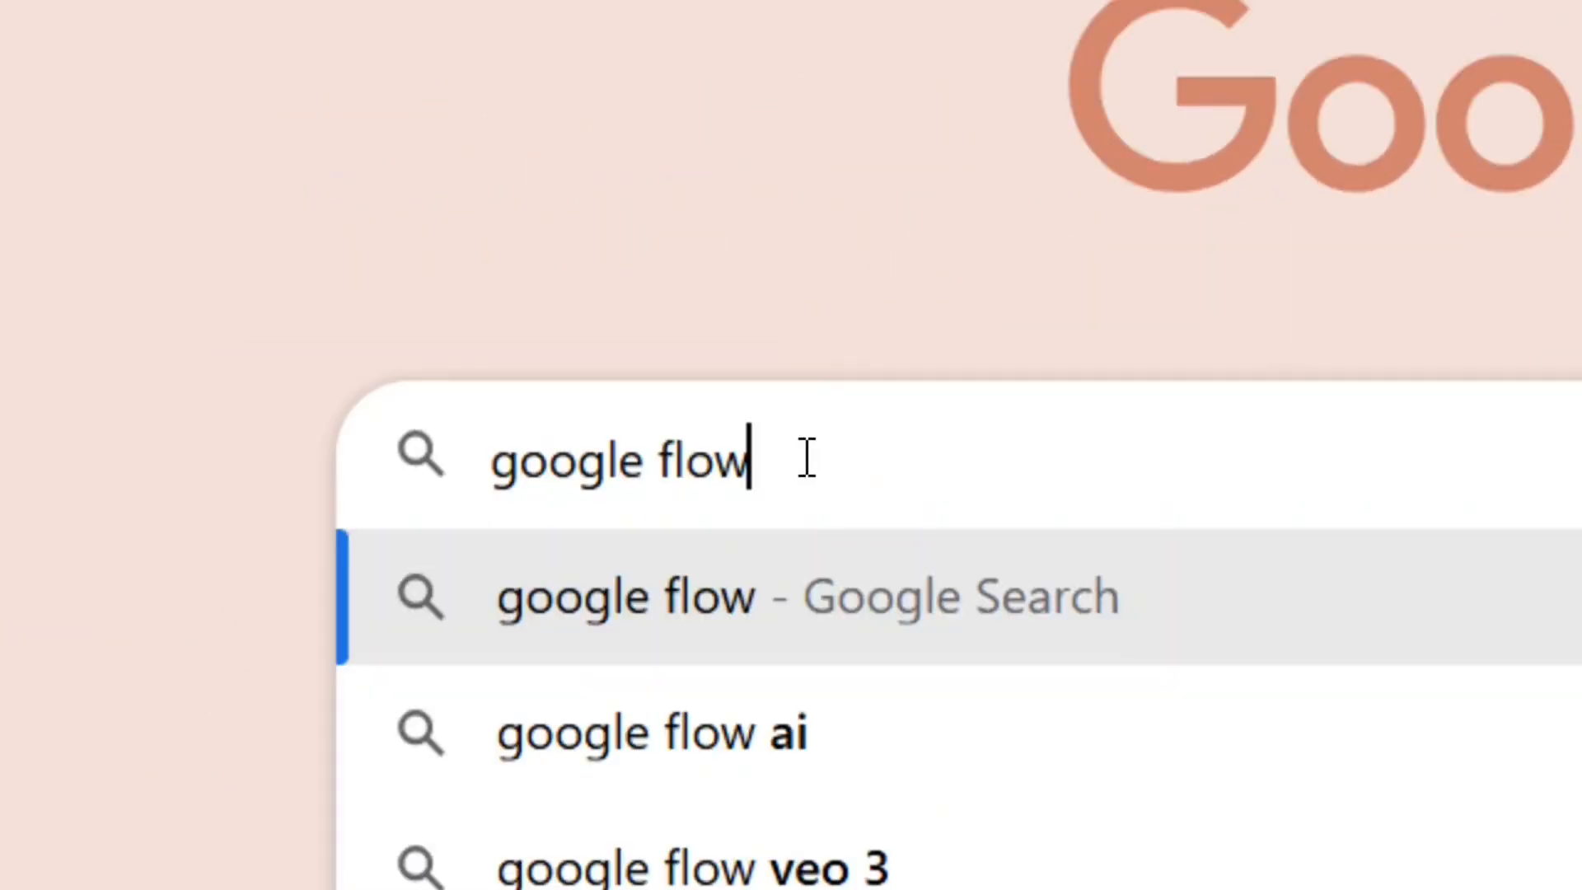
{"action": "left_click_drag", "start_coordinate": [805, 456], "coordinate": [459, 473]}
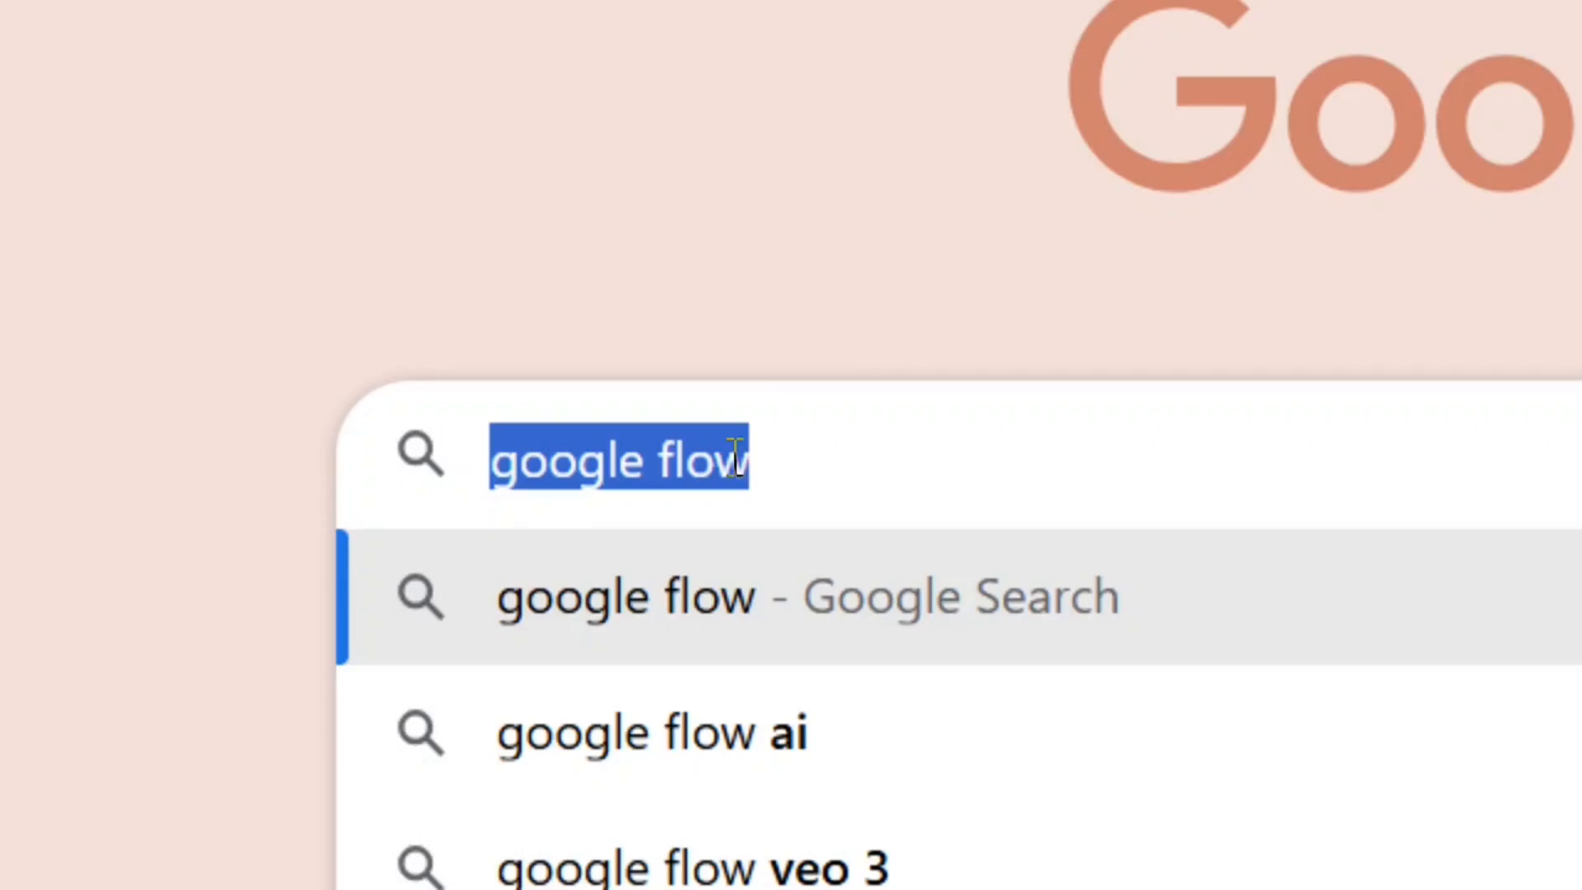
{"action": "left_click", "coordinate": [797, 449]}
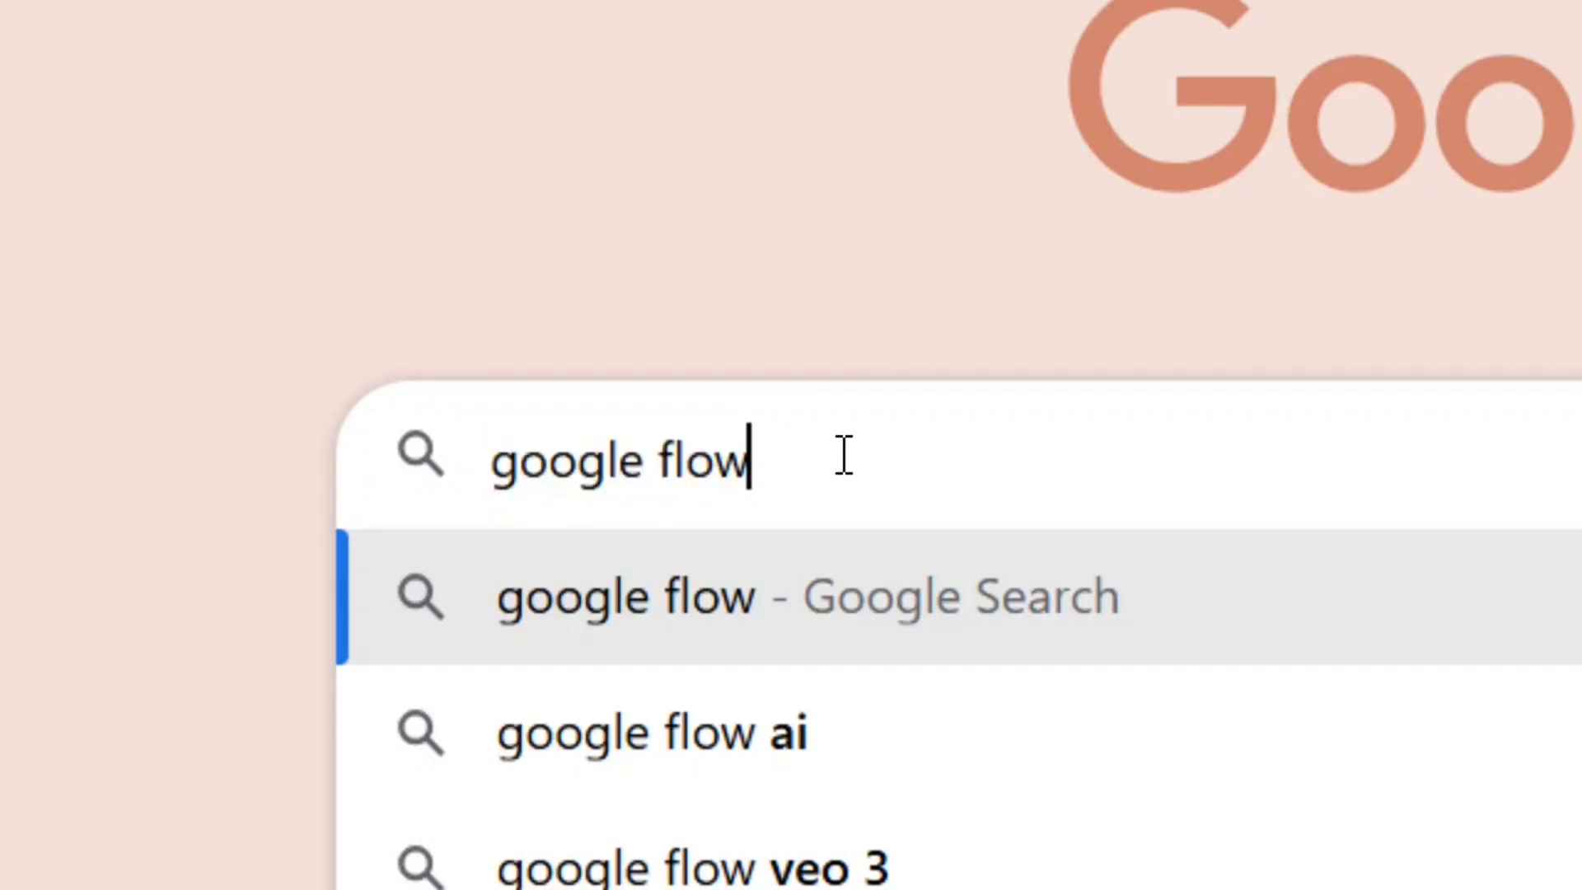
{"action": "key", "text": "Return"}
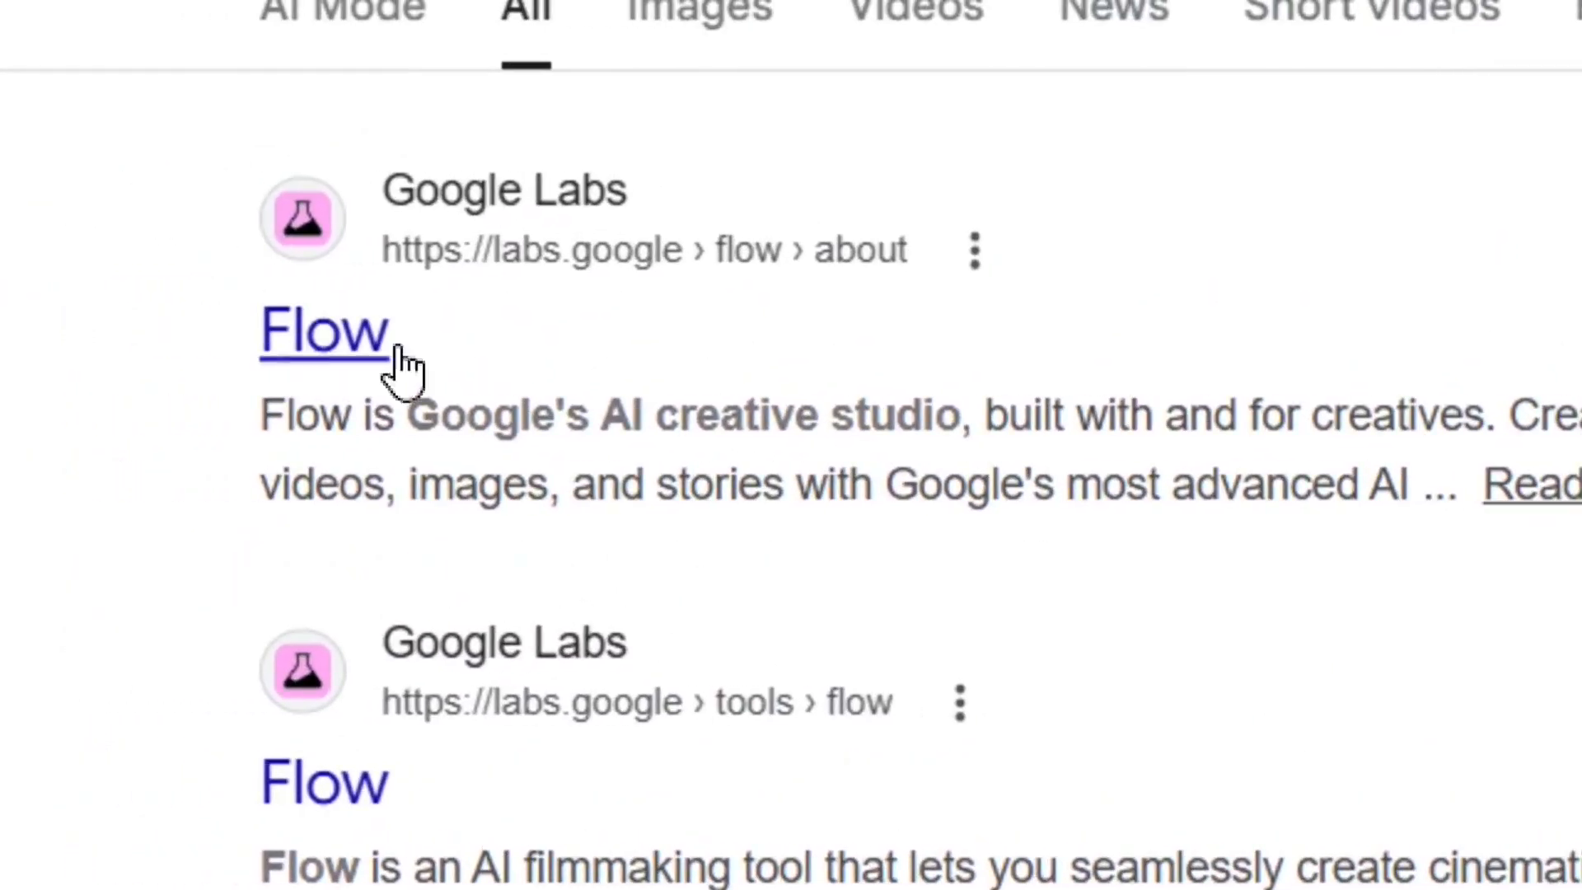
{"action": "left_click", "coordinate": [486, 229]}
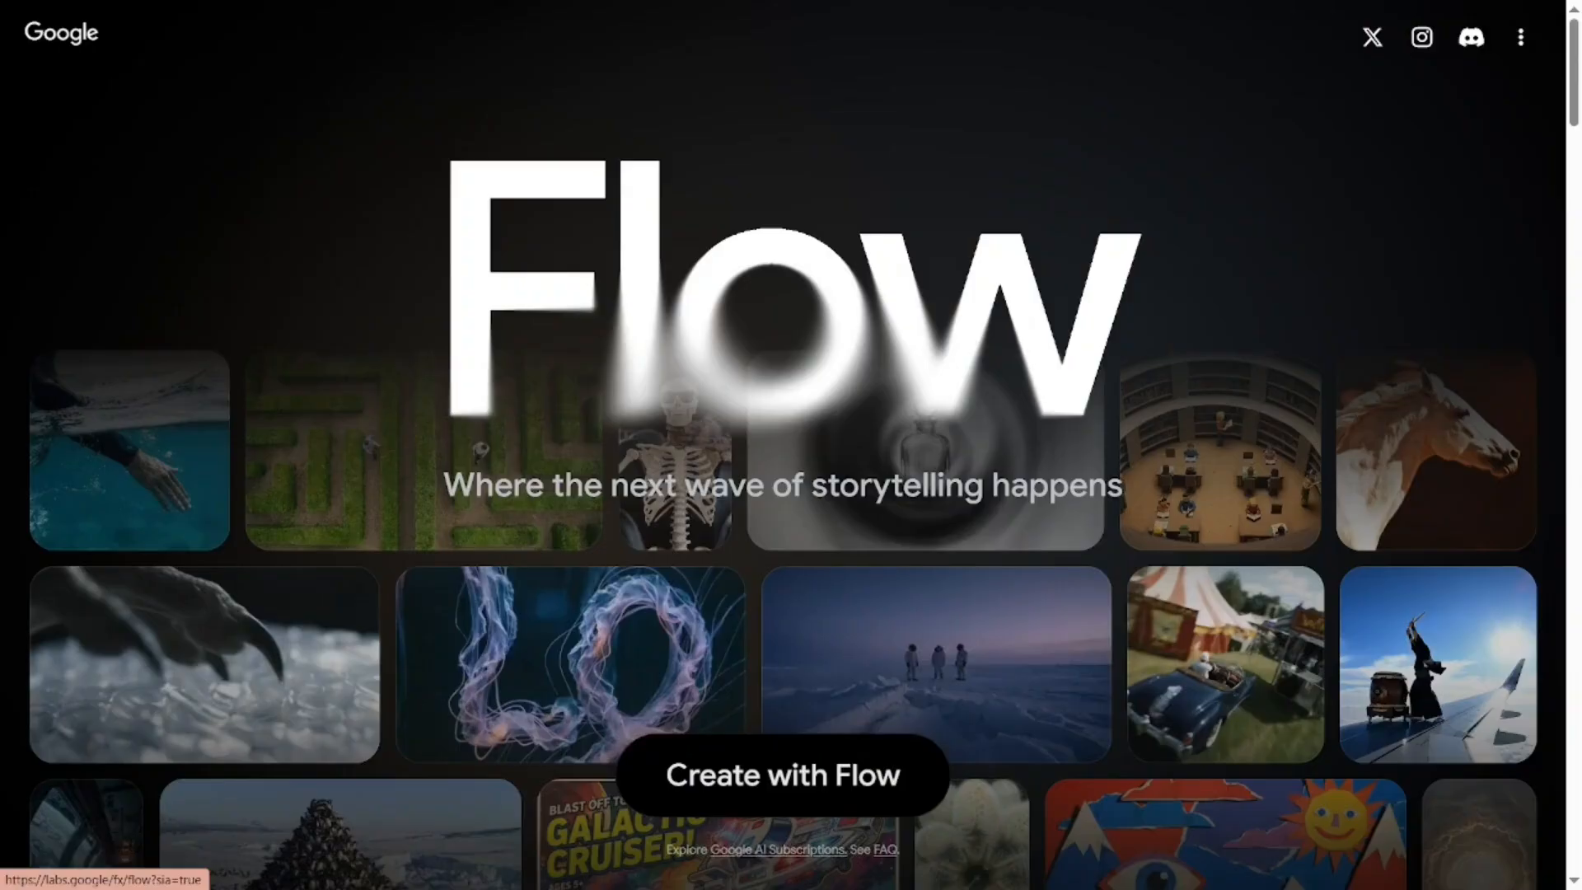
{"action": "left_click", "coordinate": [790, 770]}
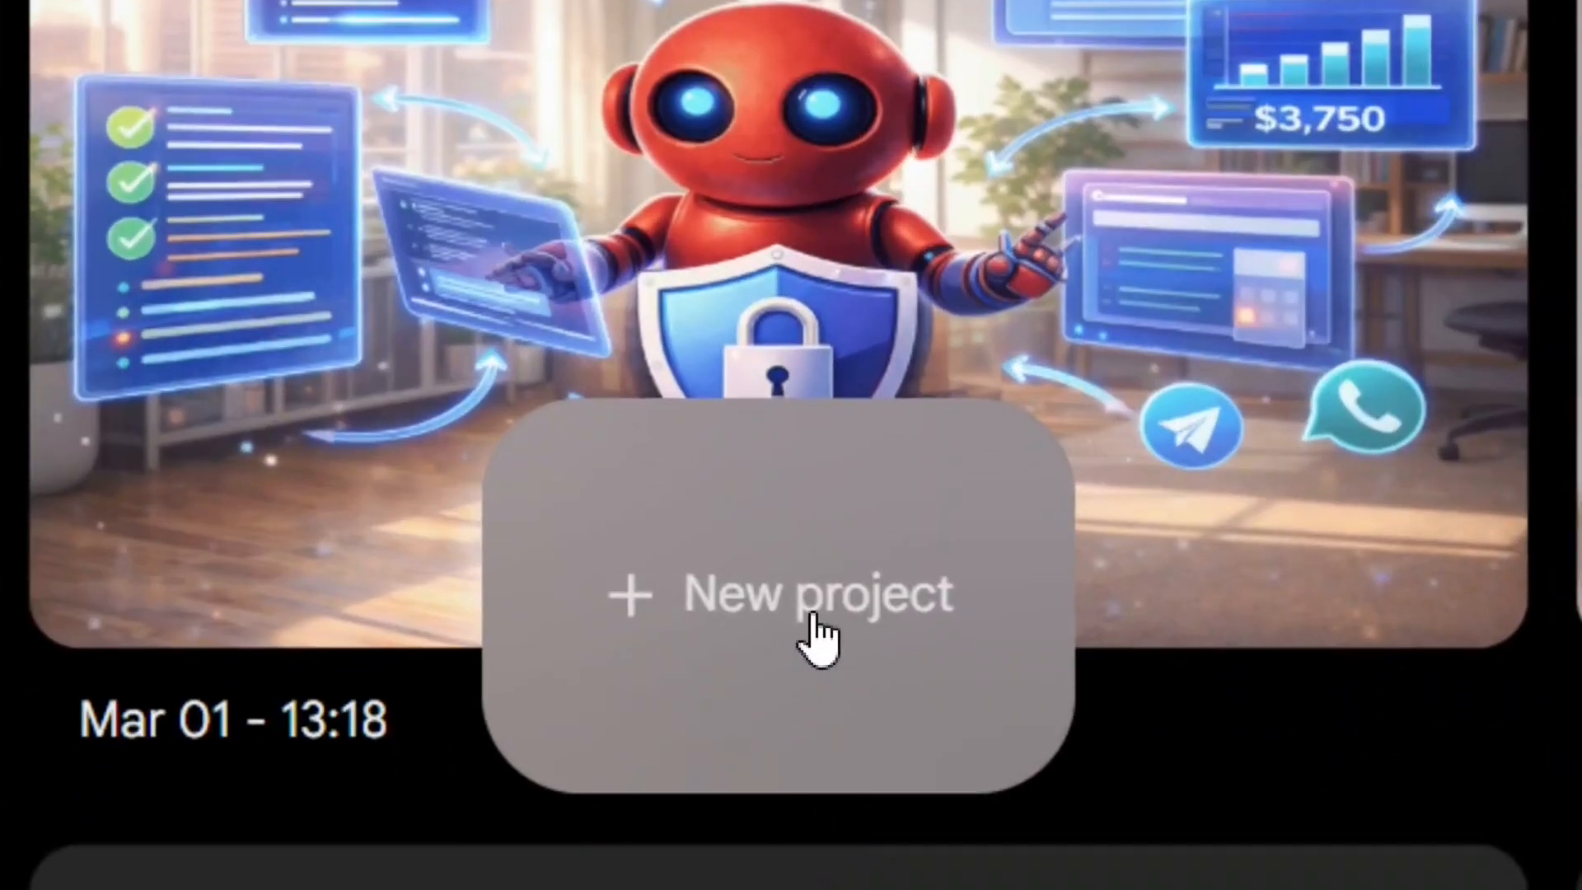
{"action": "left_click", "coordinate": [815, 639]}
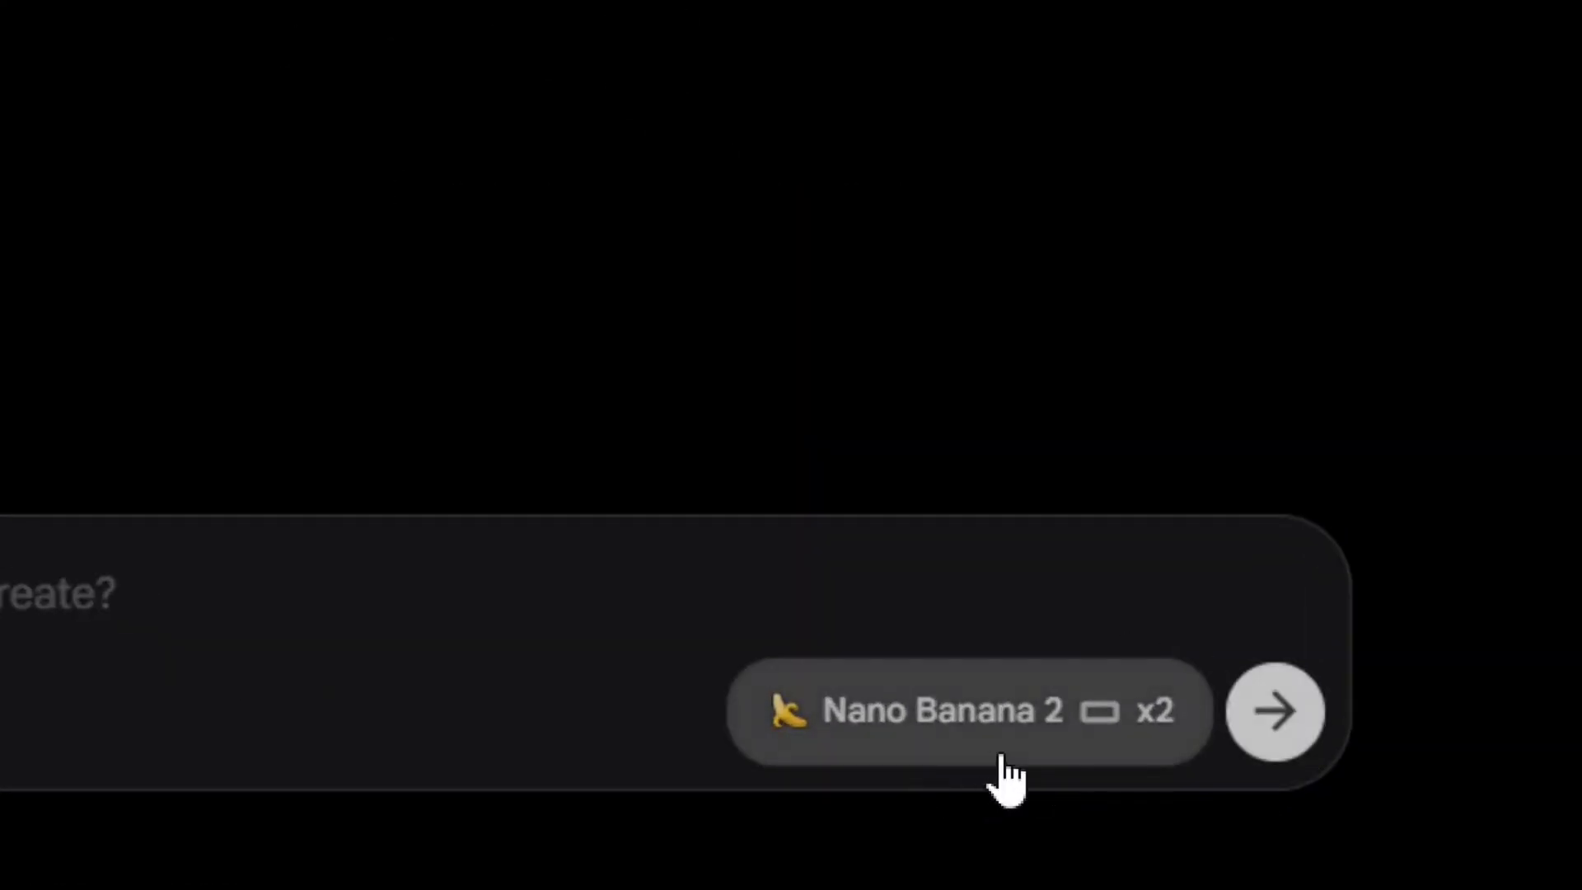
Configure generation for a single landscape image (x1) with the Nano Banana 2 model
{"action": "left_click", "coordinate": [1026, 766]}
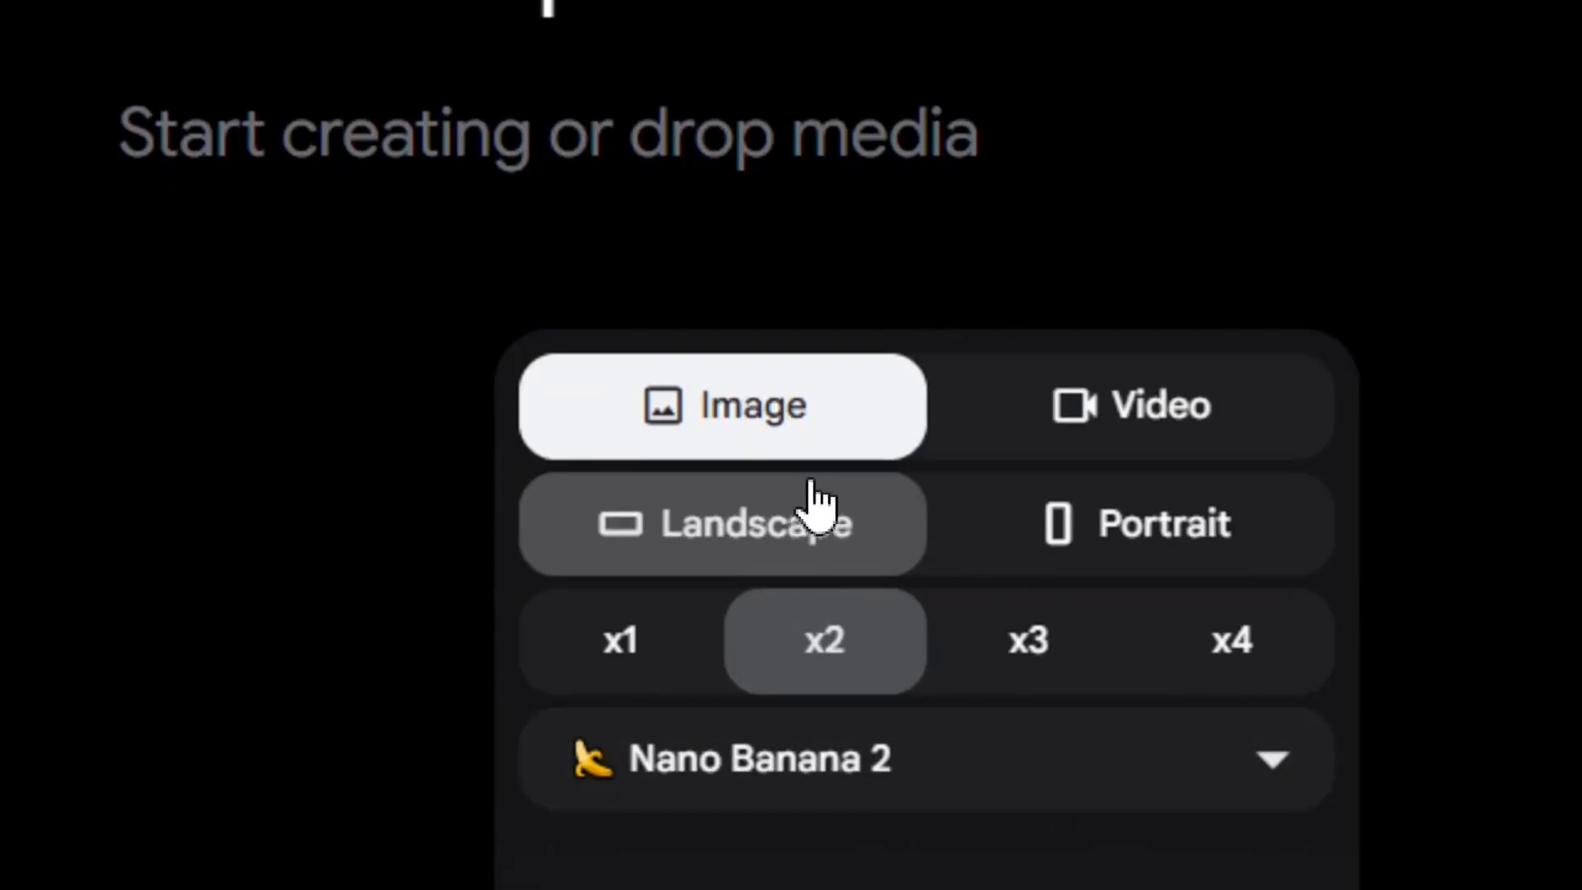
{"action": "left_click", "coordinate": [1150, 542]}
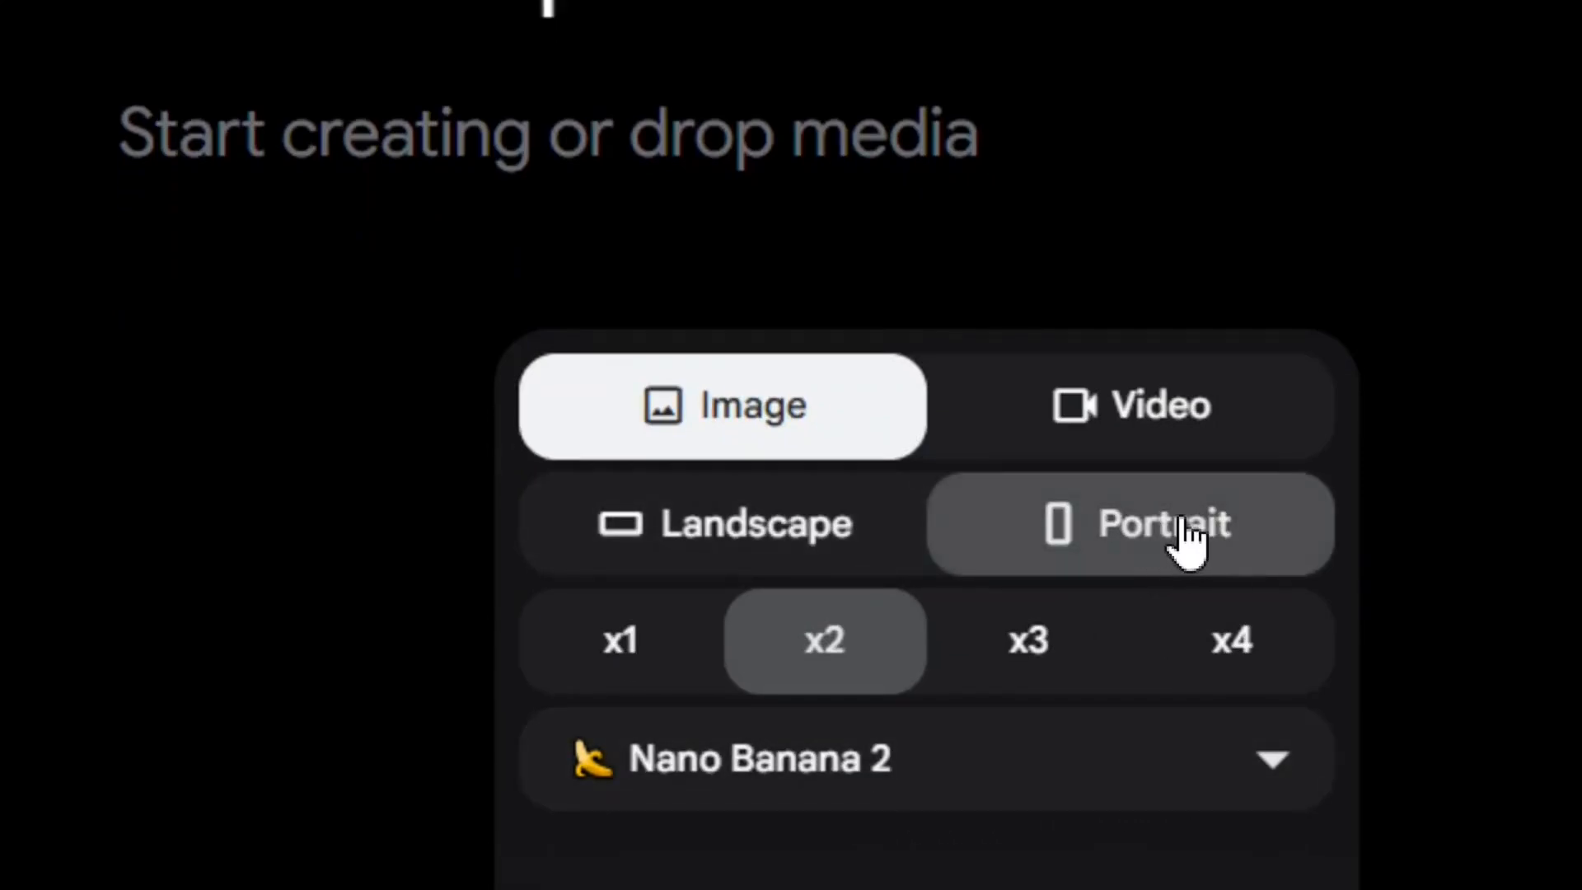
{"action": "left_click", "coordinate": [654, 529]}
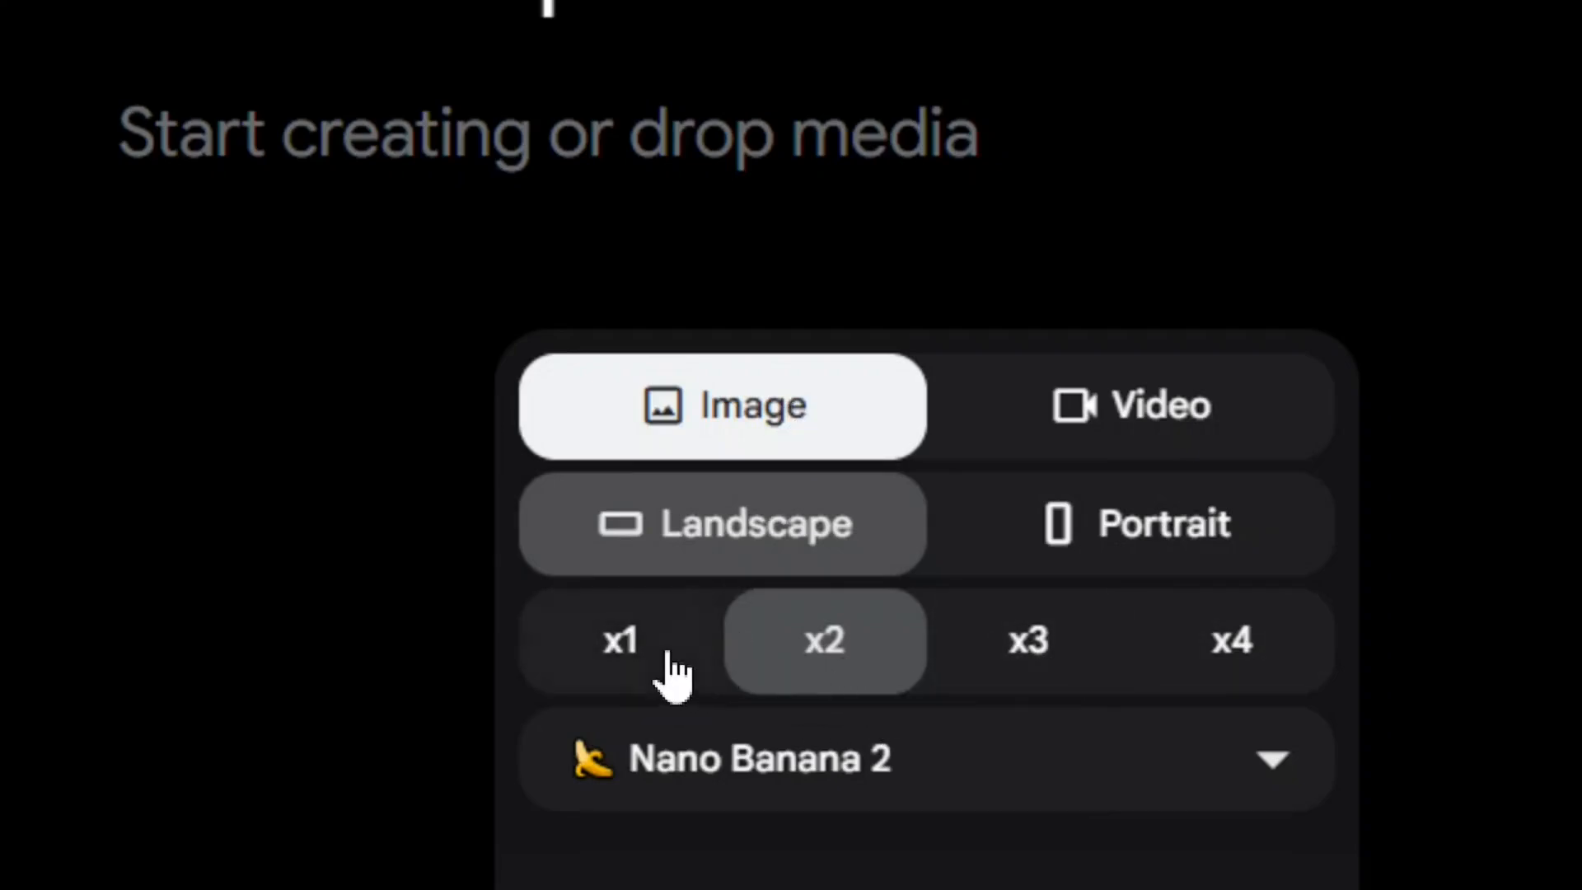
{"action": "left_click", "coordinate": [624, 647]}
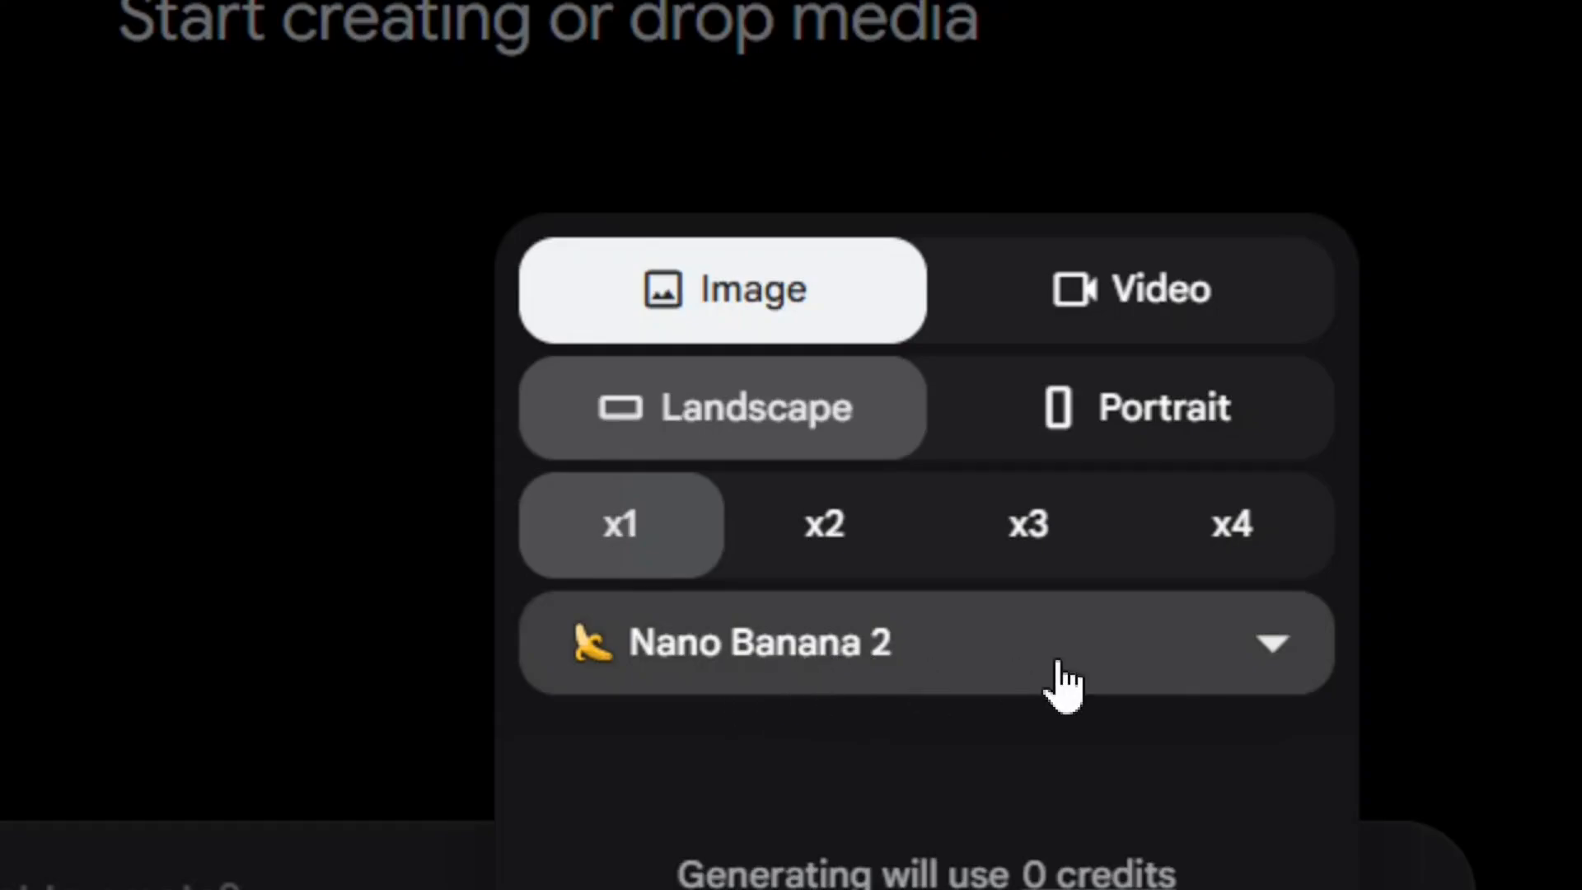
{"action": "left_click", "coordinate": [1276, 675]}
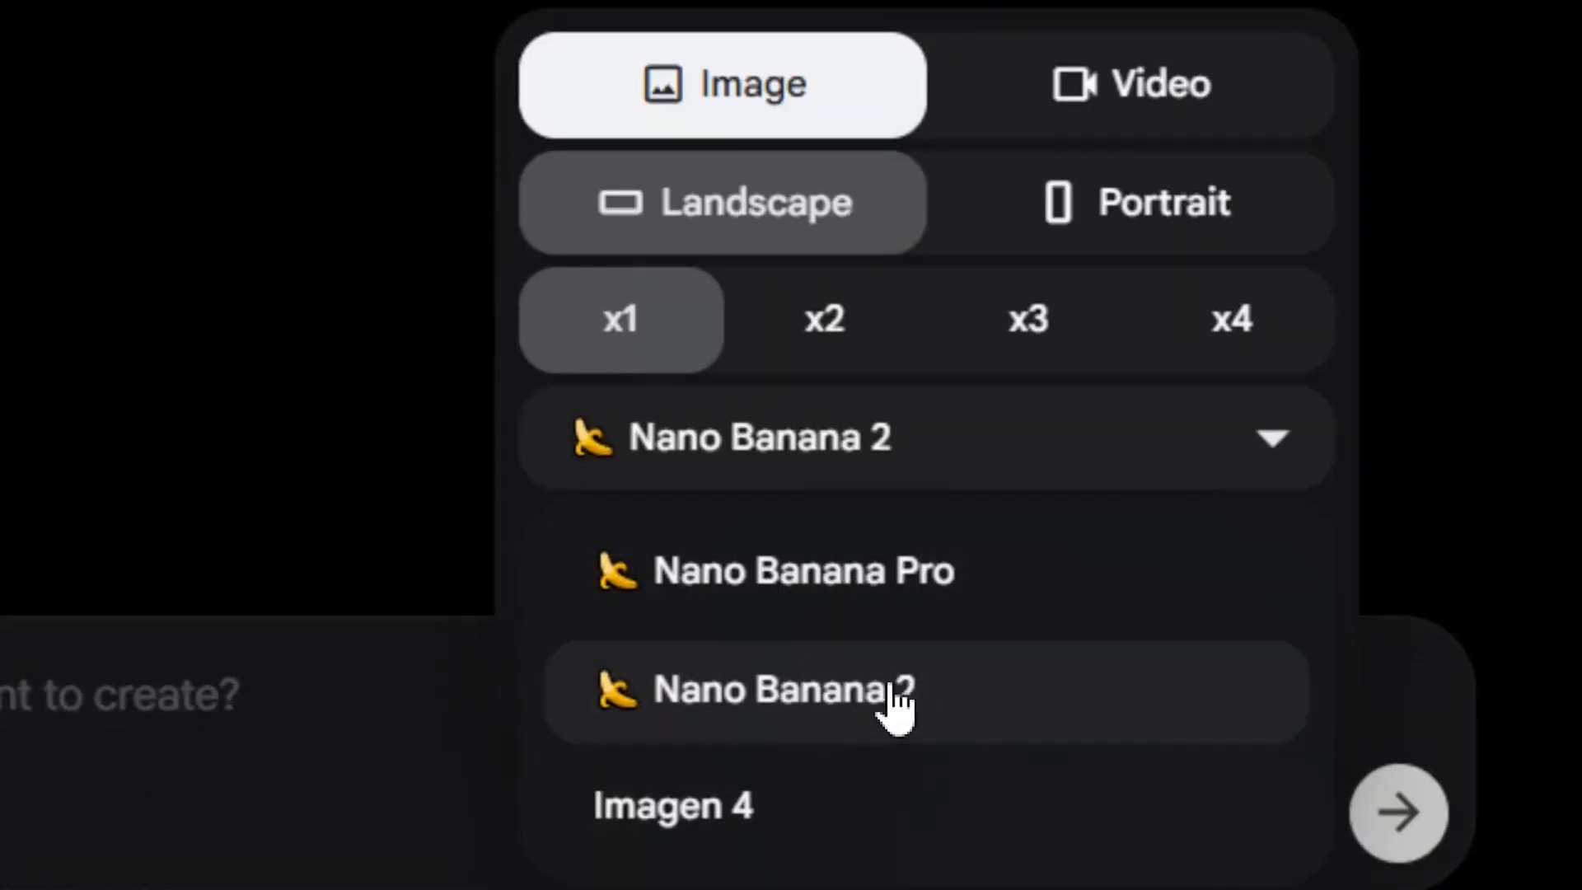
{"action": "left_click", "coordinate": [902, 705]}
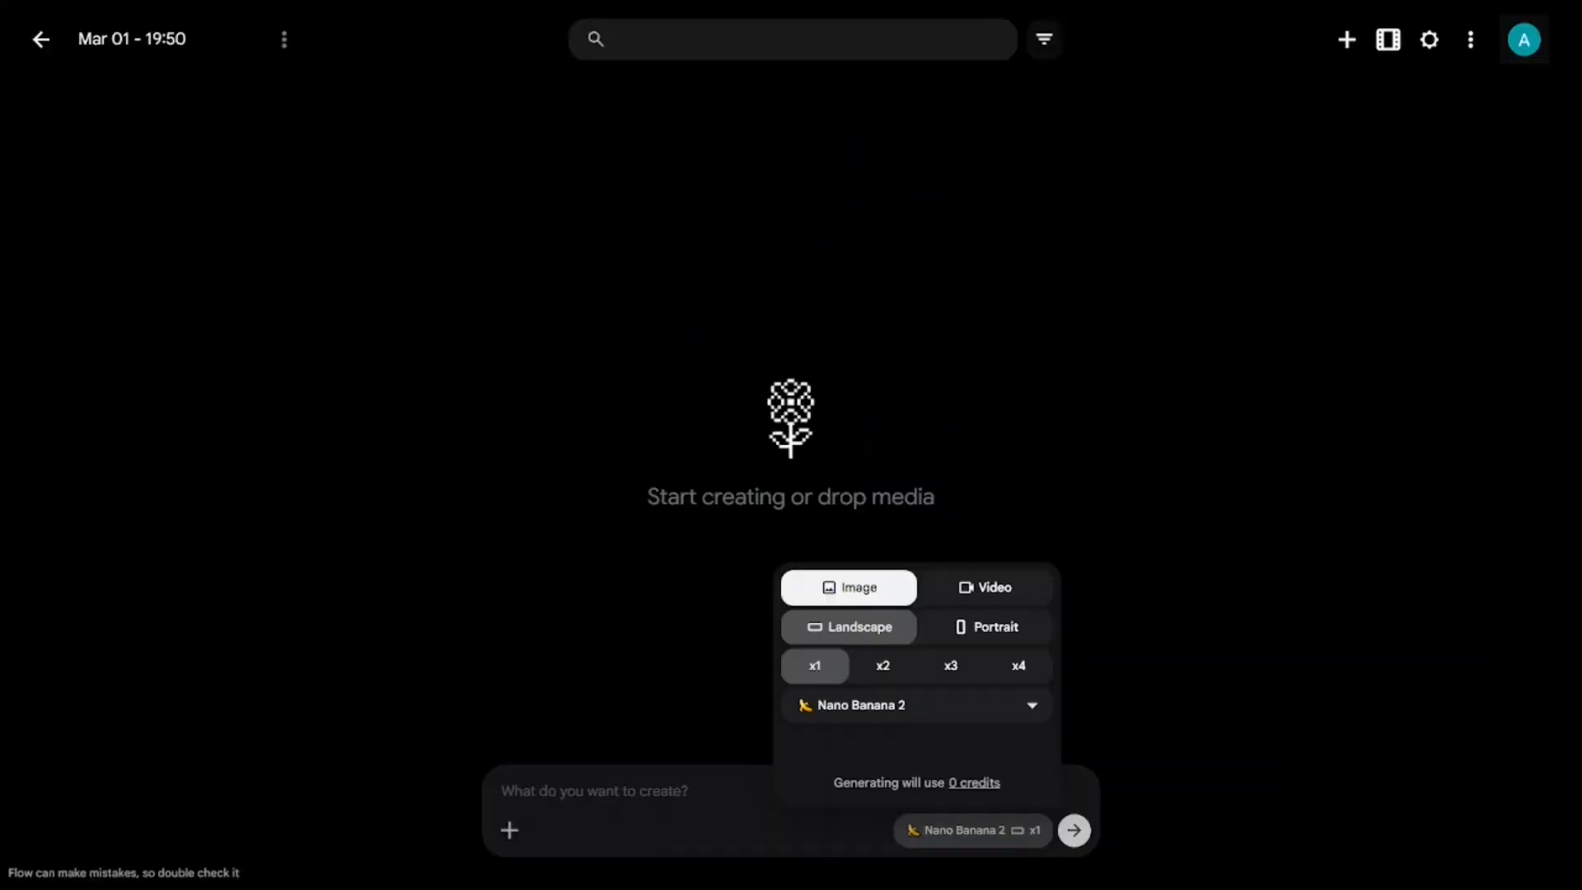
{"action": "left_click", "coordinate": [1119, 794]}
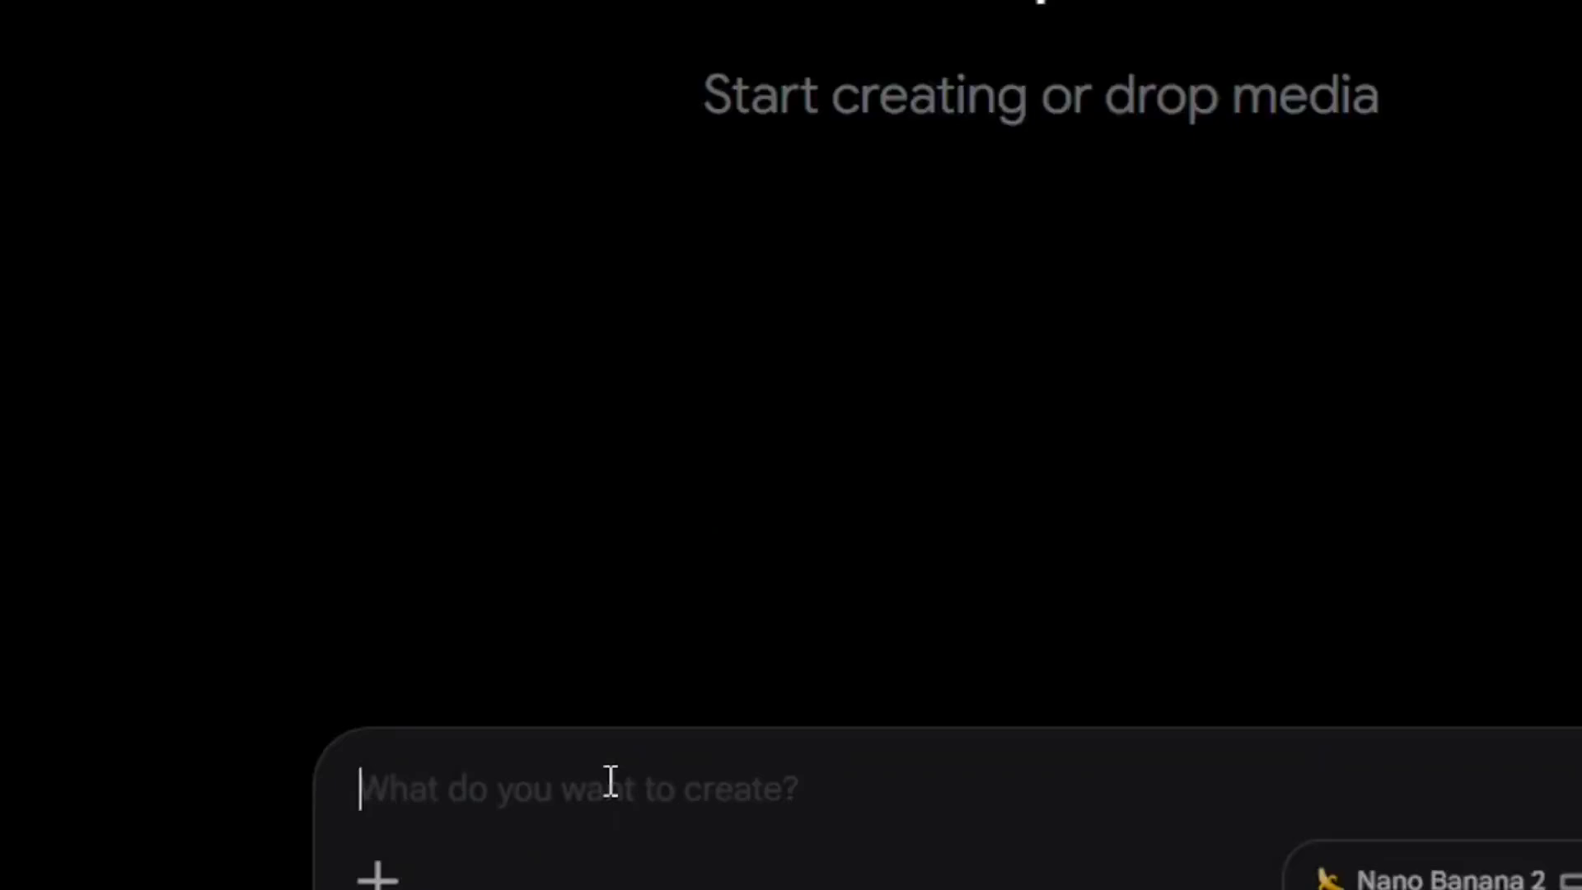
Paste the cinematic fantasy-realism prompt for gnomes on a banana watching TV and generate the image
{"action": "key", "text": "ctrl+v"}
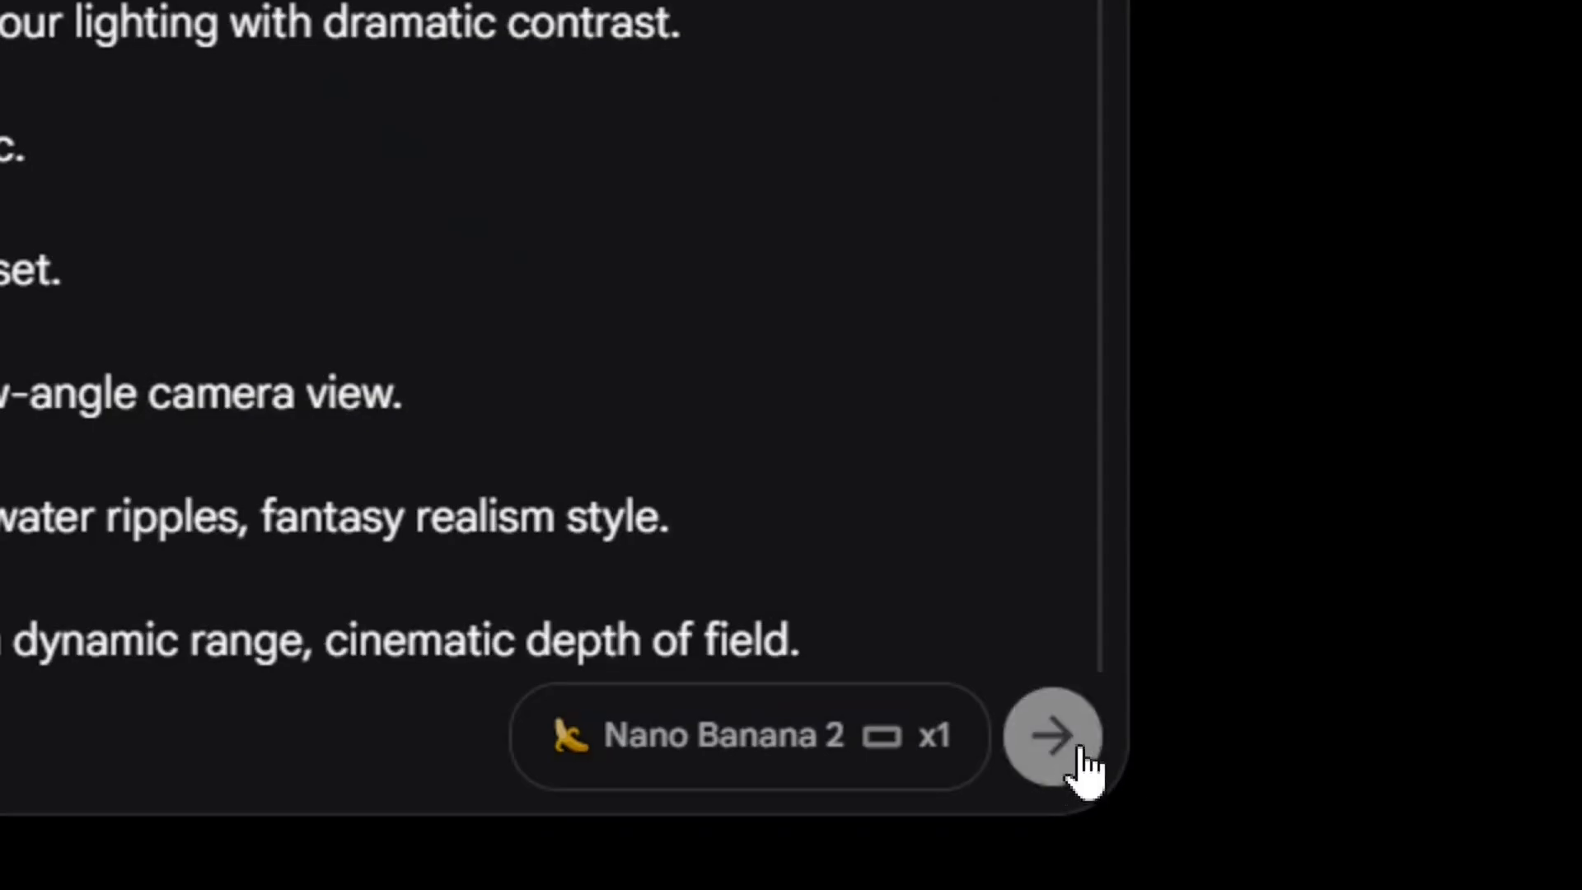
{"action": "left_click", "coordinate": [1085, 739]}
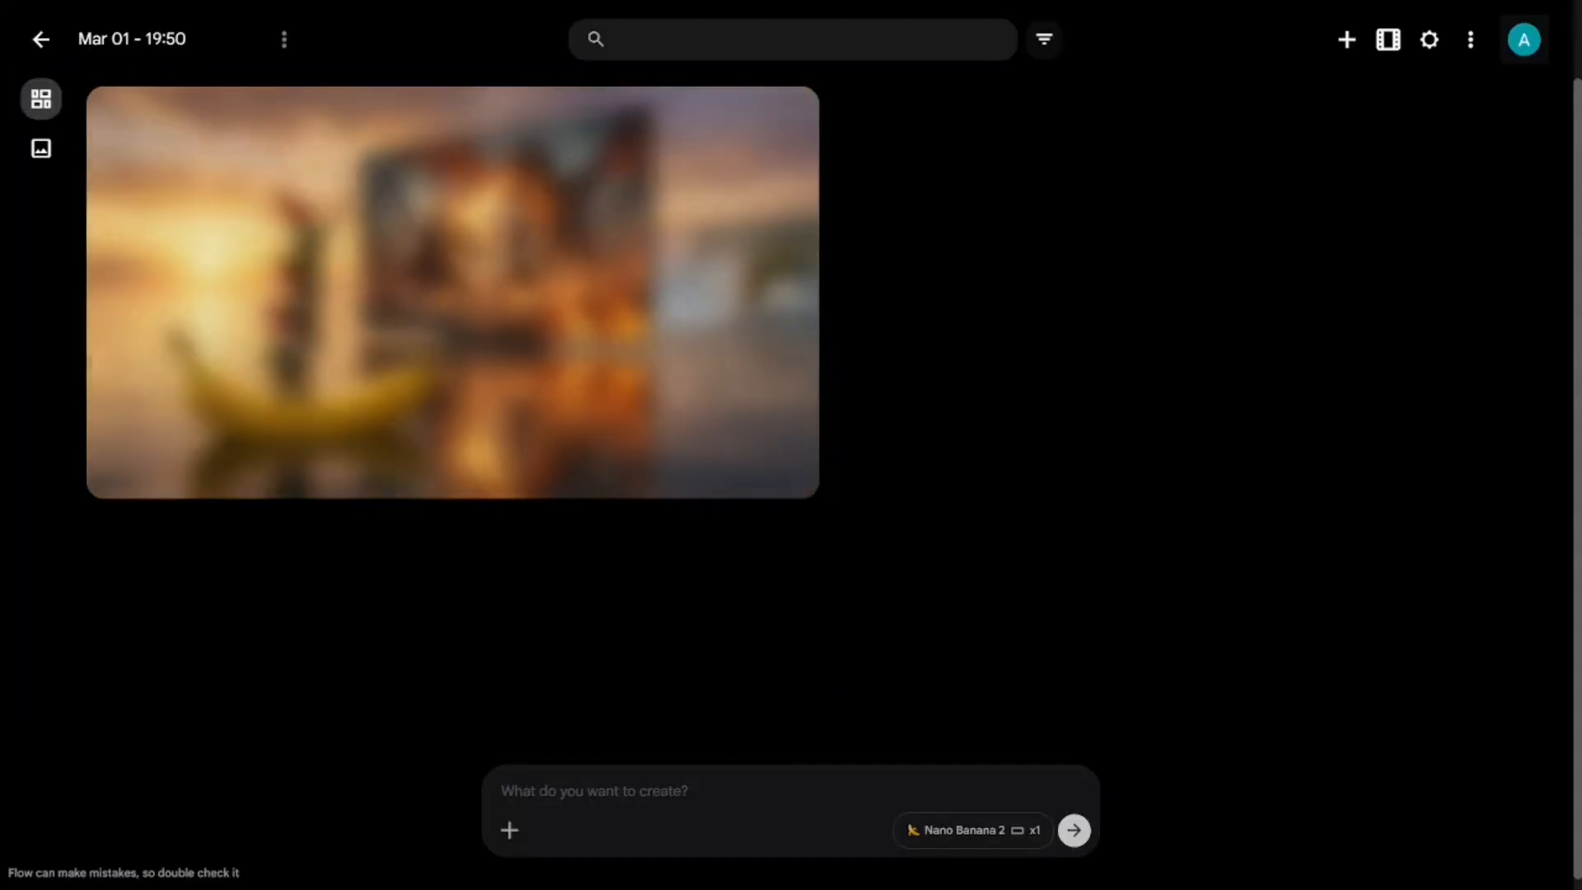
Download the generated gnome image at 1K original size, view the downloaded file and return to the project
{"action": "left_click", "coordinate": [453, 293]}
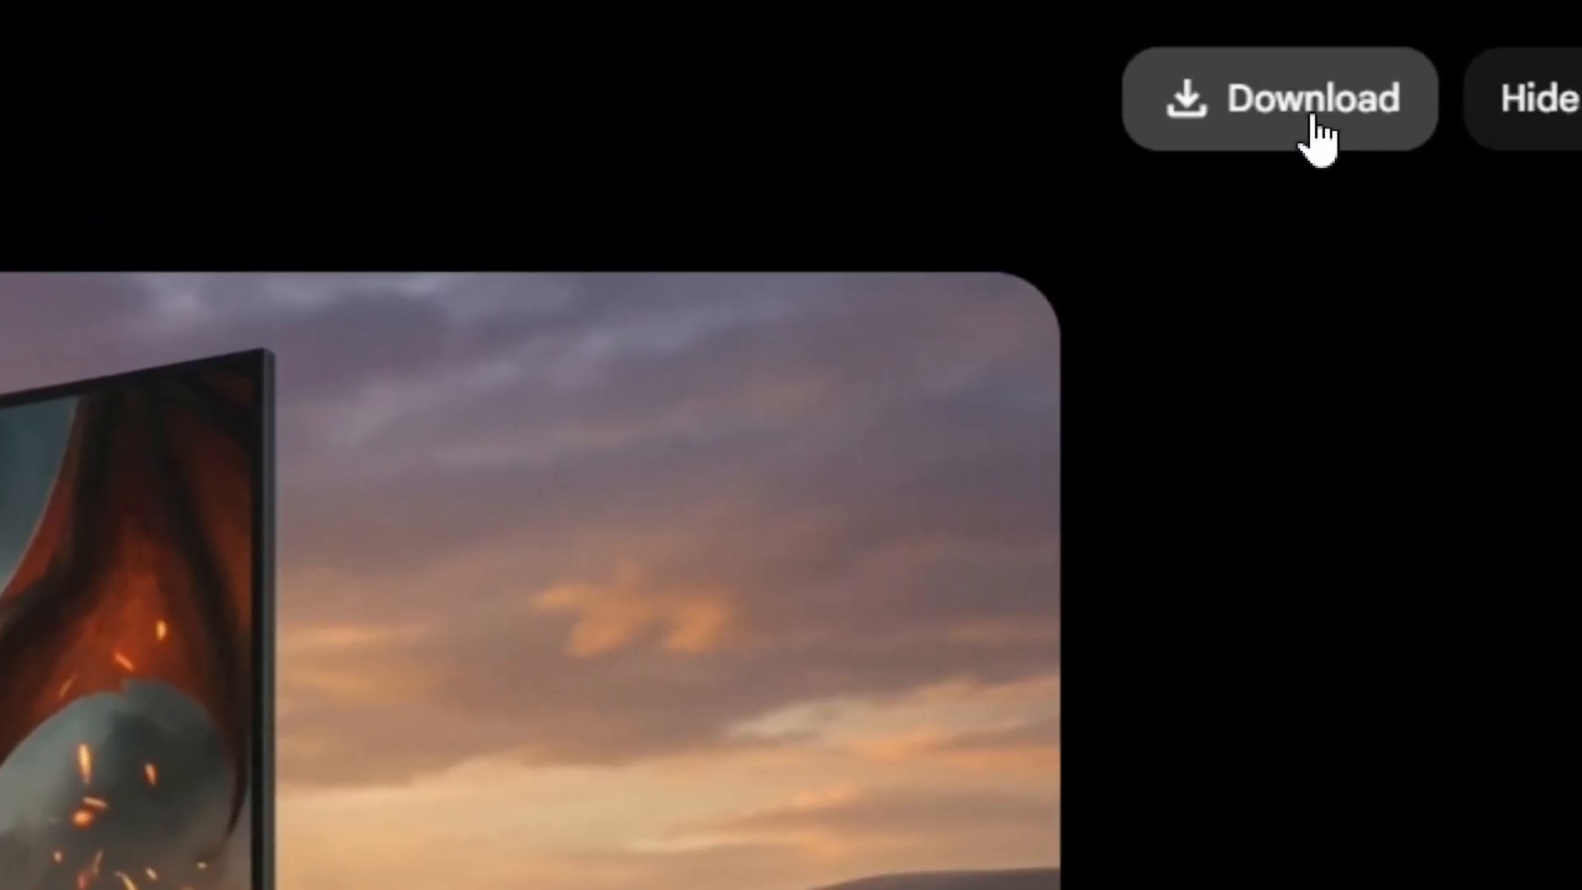
{"action": "left_click", "coordinate": [1316, 131]}
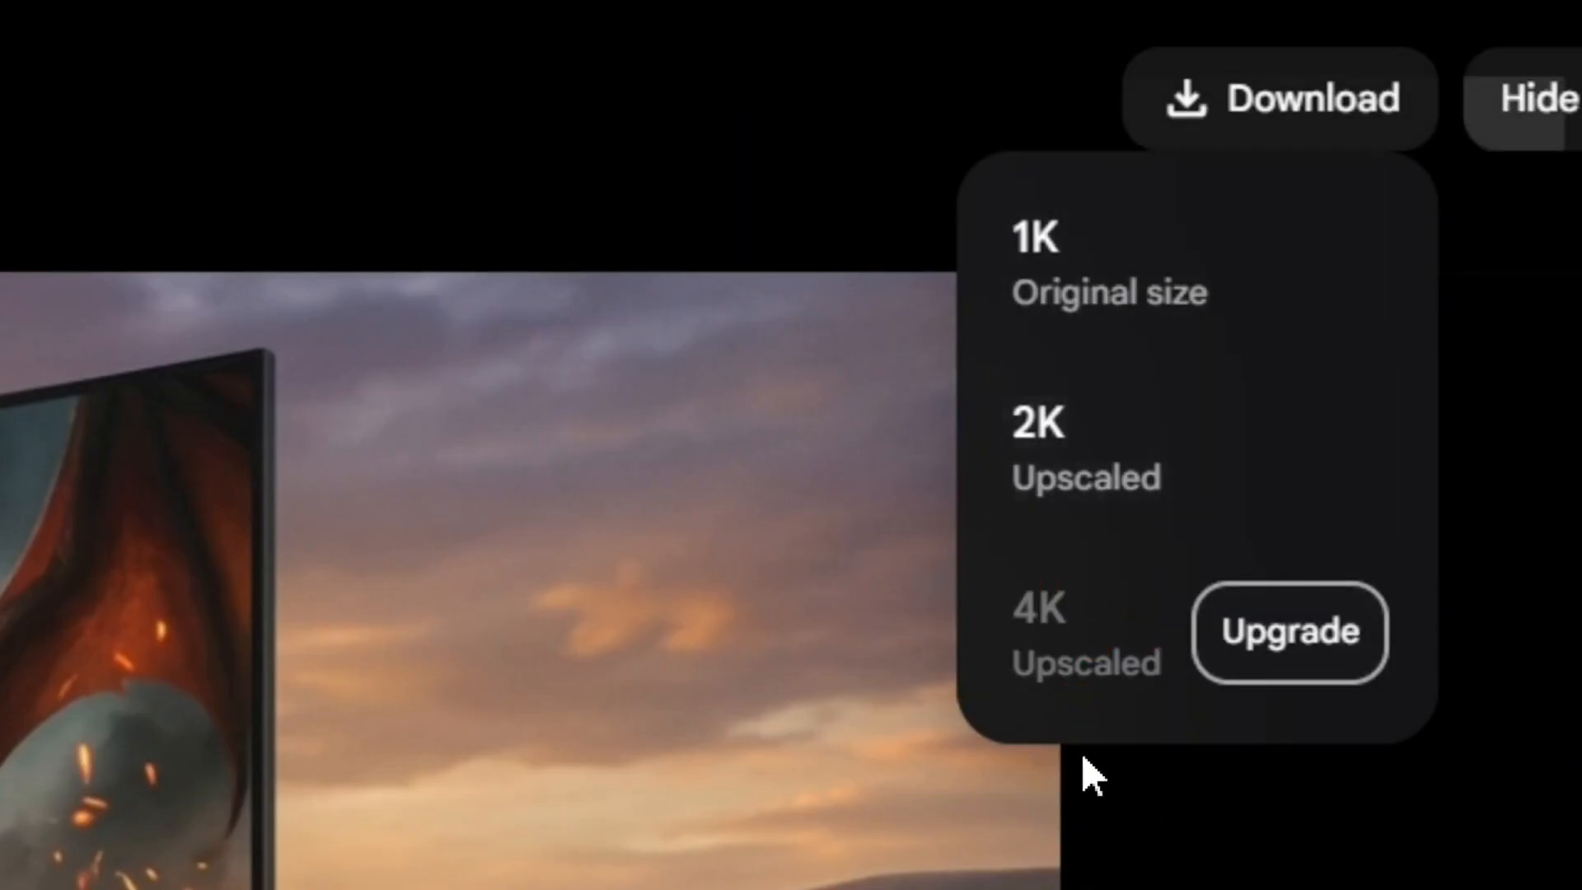
{"action": "left_click", "coordinate": [1146, 309]}
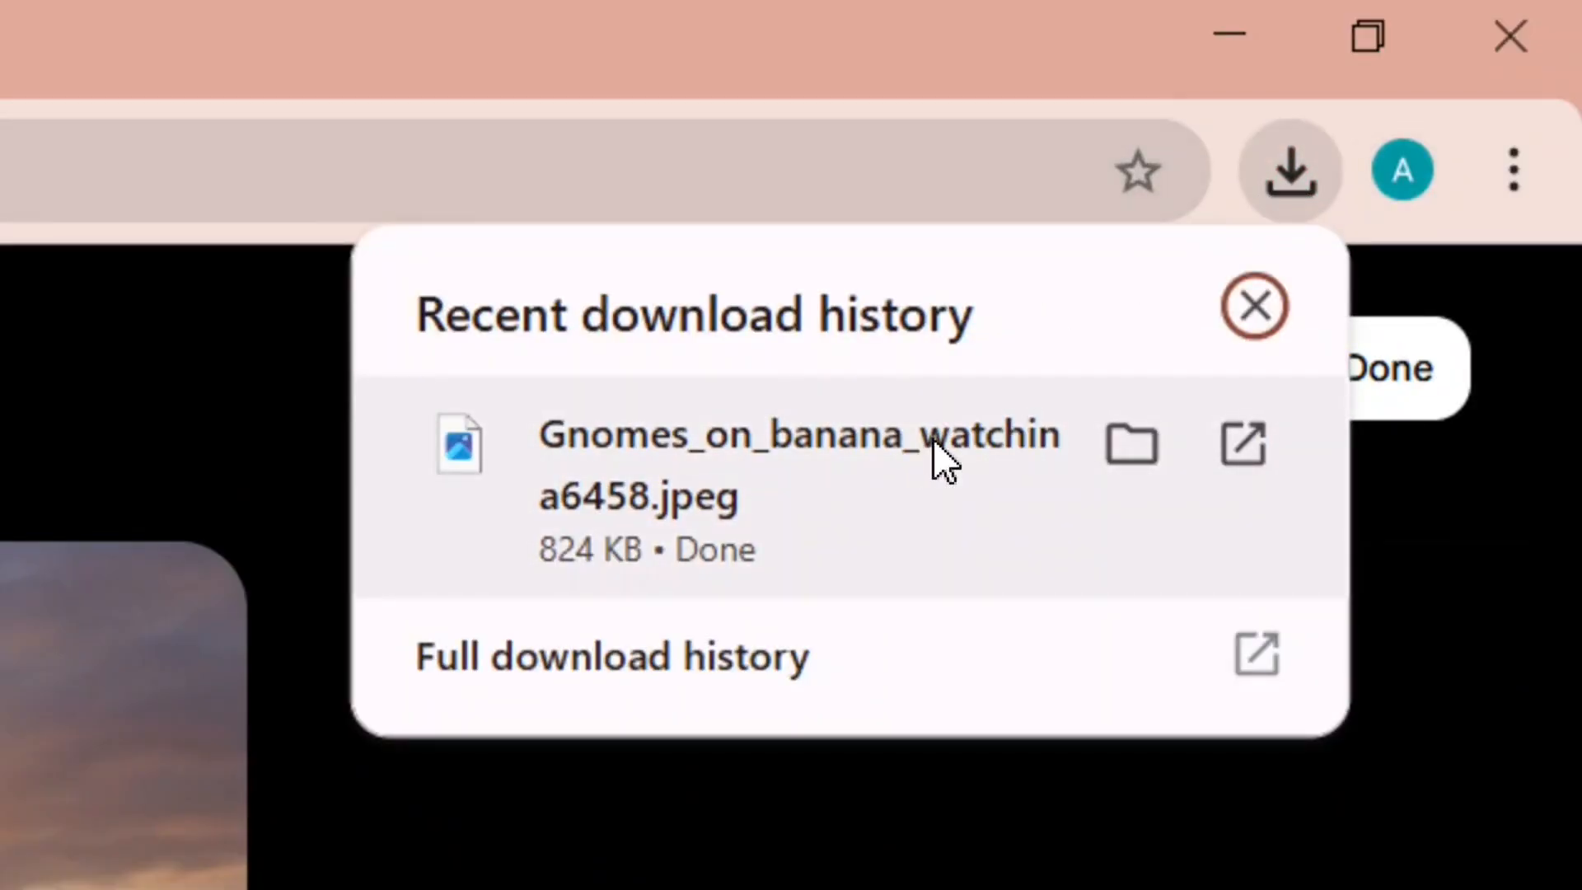
{"action": "left_click", "coordinate": [1242, 451]}
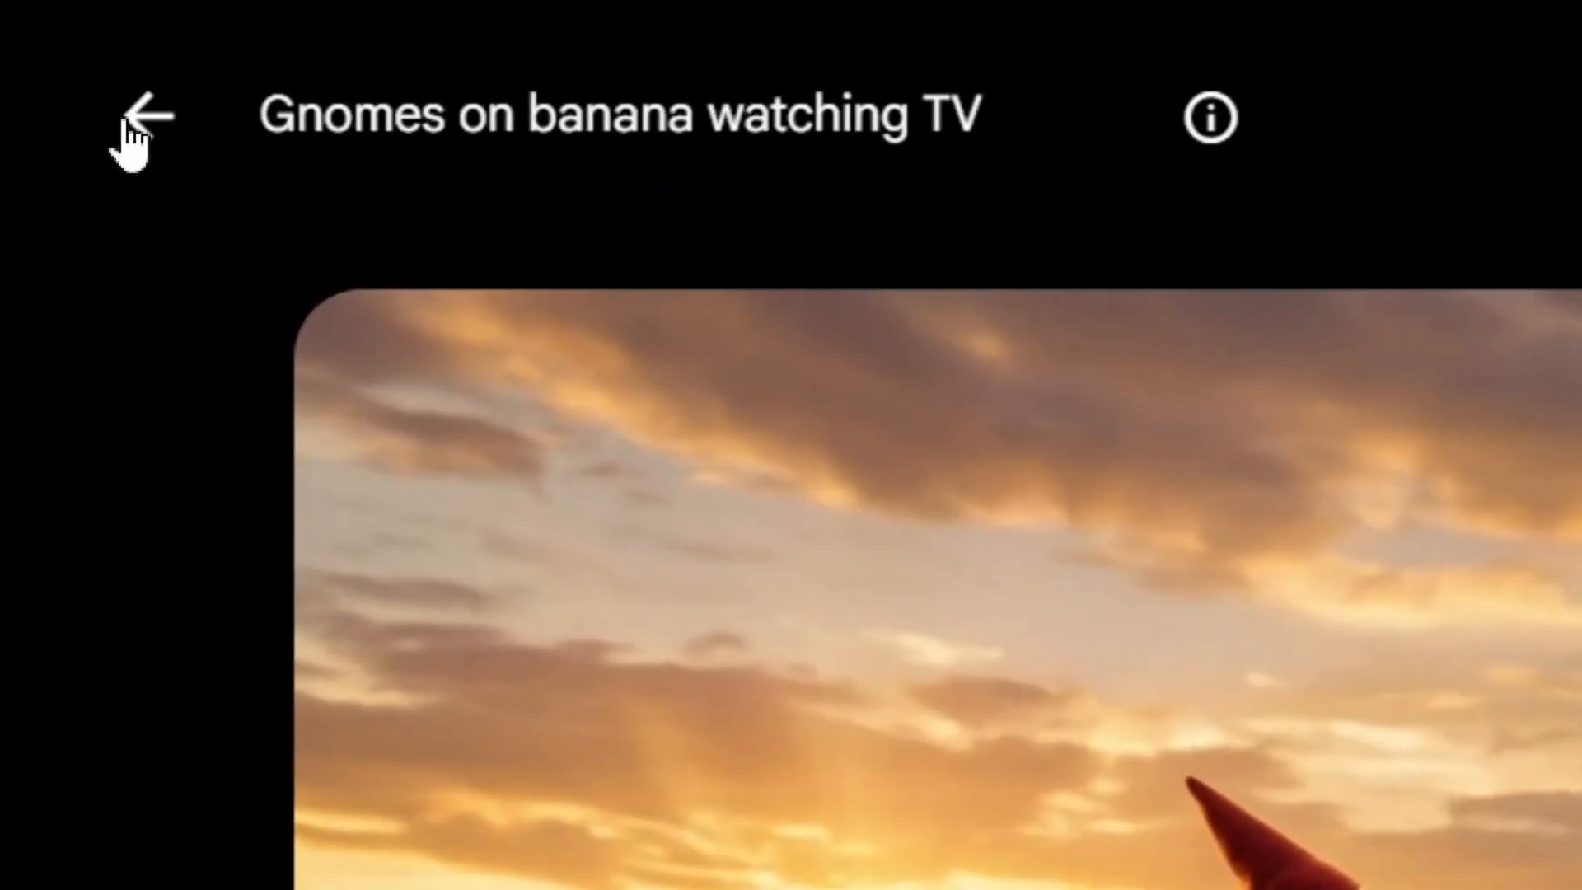
{"action": "left_click", "coordinate": [127, 119]}
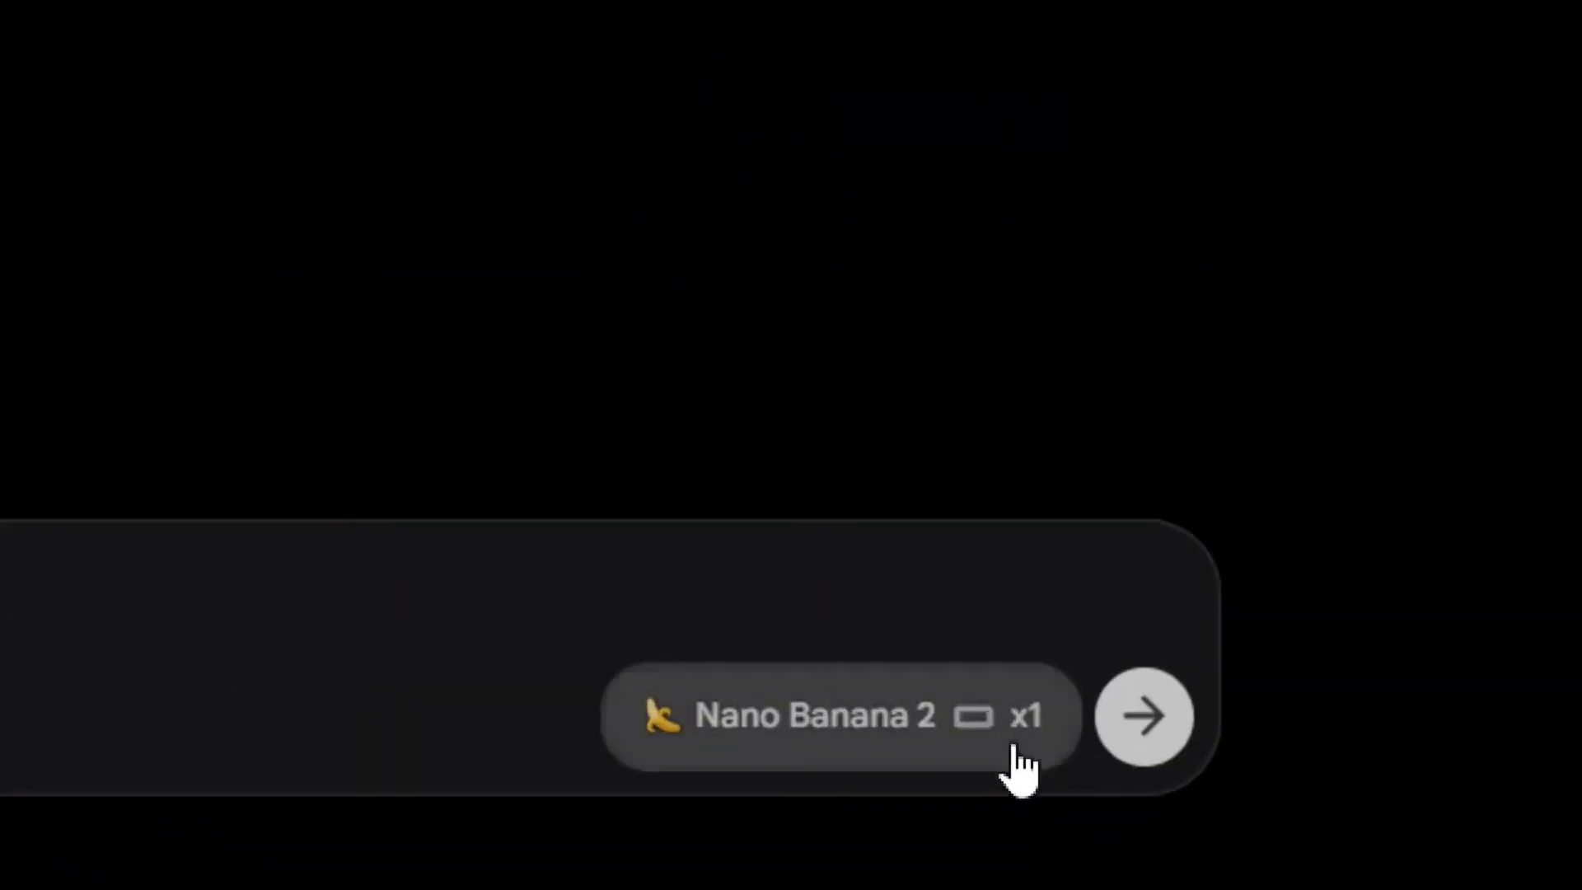
Switch the generation settings to Video in landscape orientation, using Frames
{"action": "left_click", "coordinate": [1017, 831]}
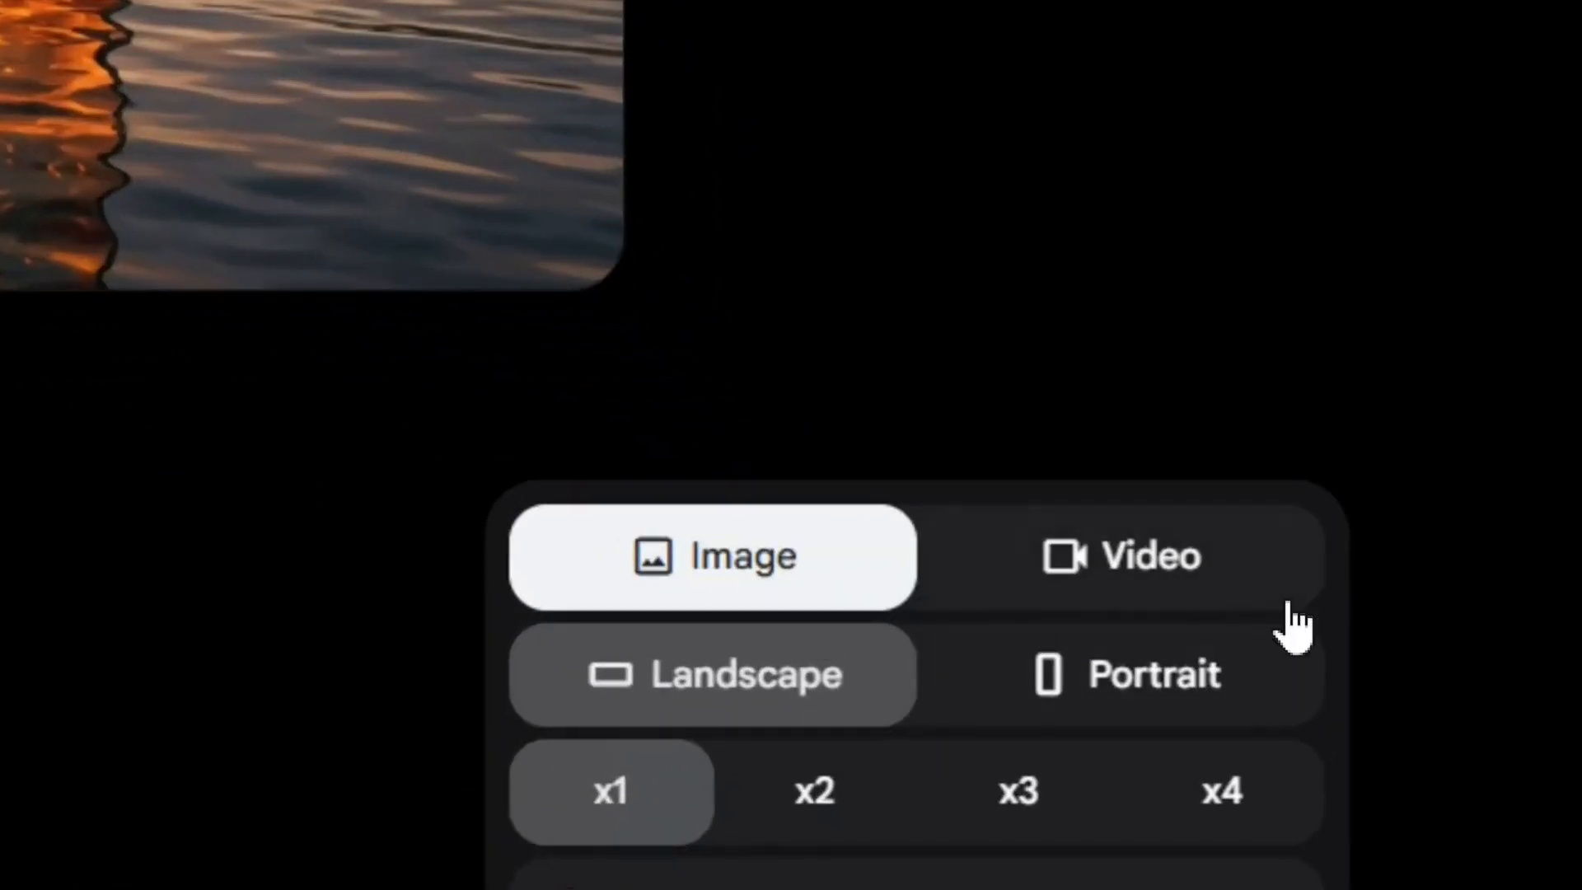
{"action": "left_click", "coordinate": [1176, 591]}
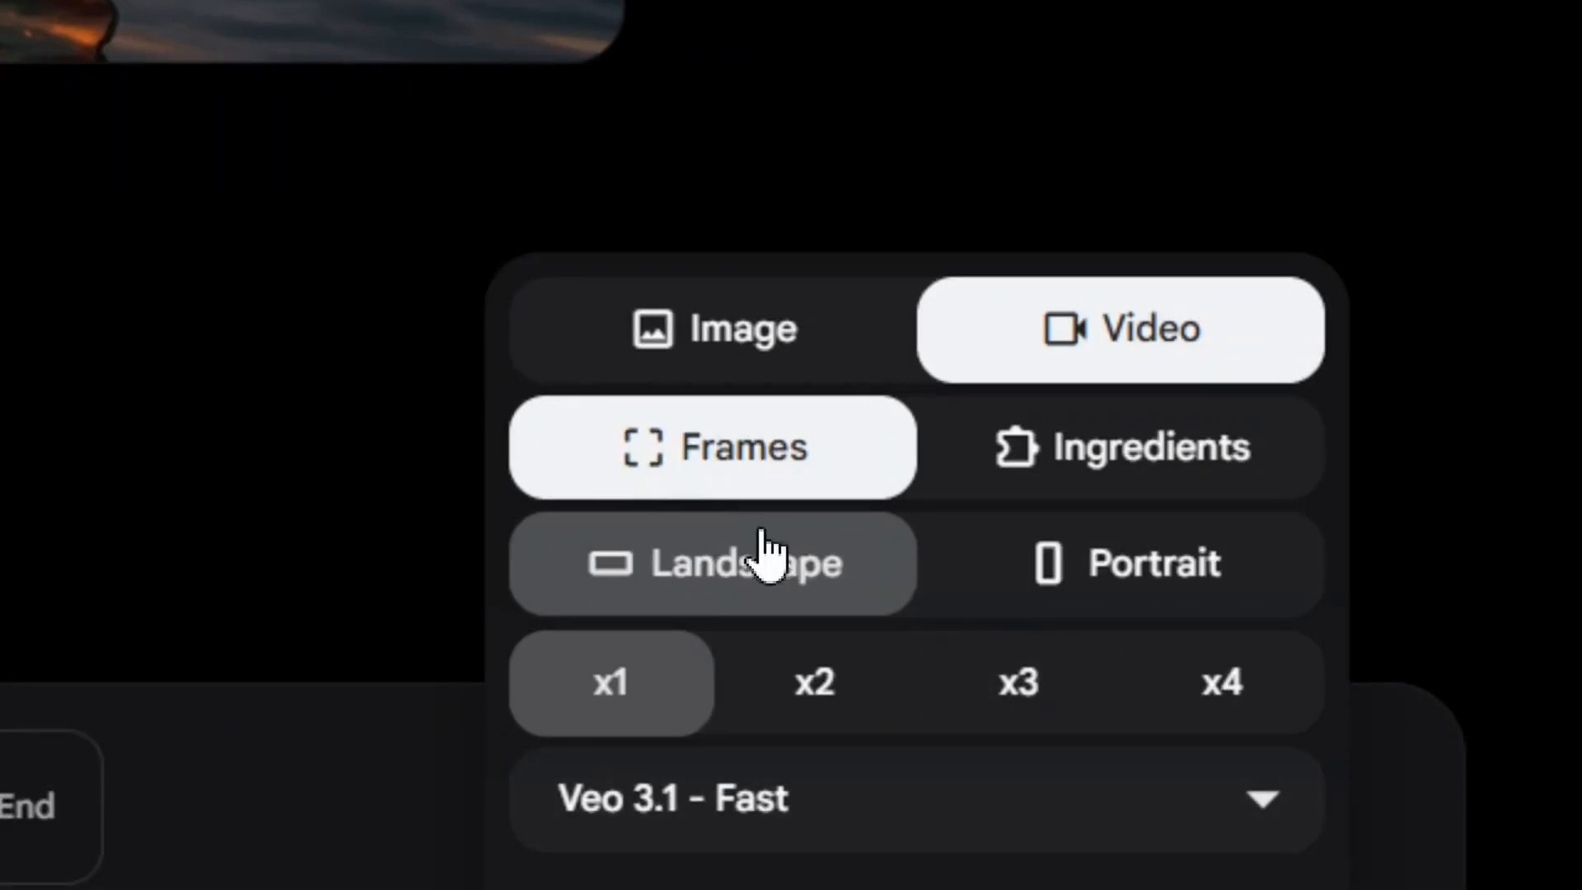
{"action": "left_click", "coordinate": [1151, 565]}
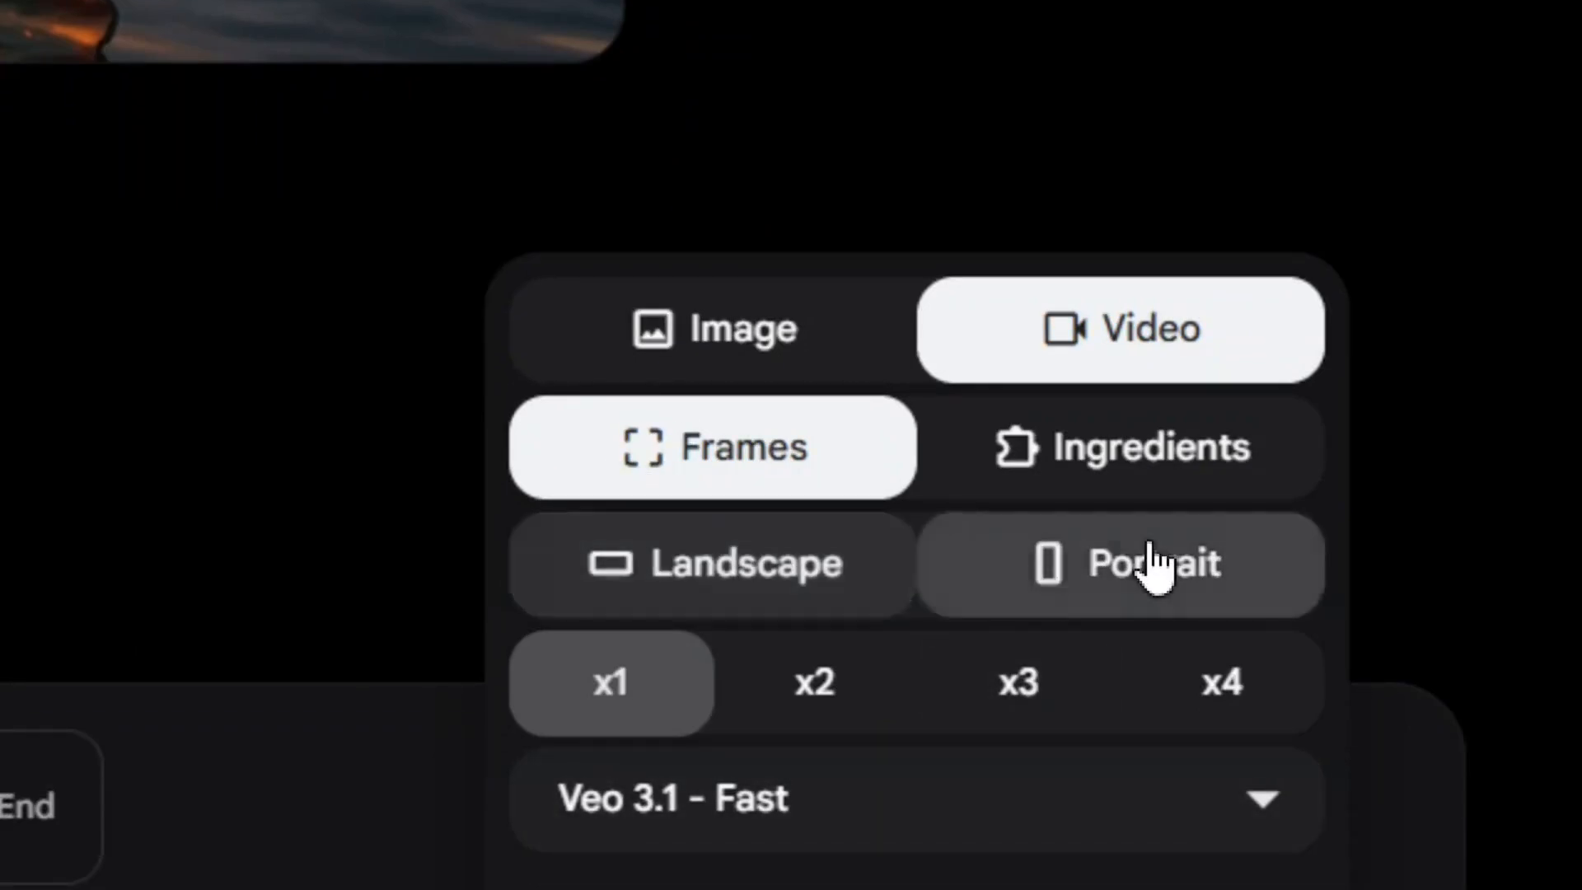
{"action": "left_click", "coordinate": [733, 568]}
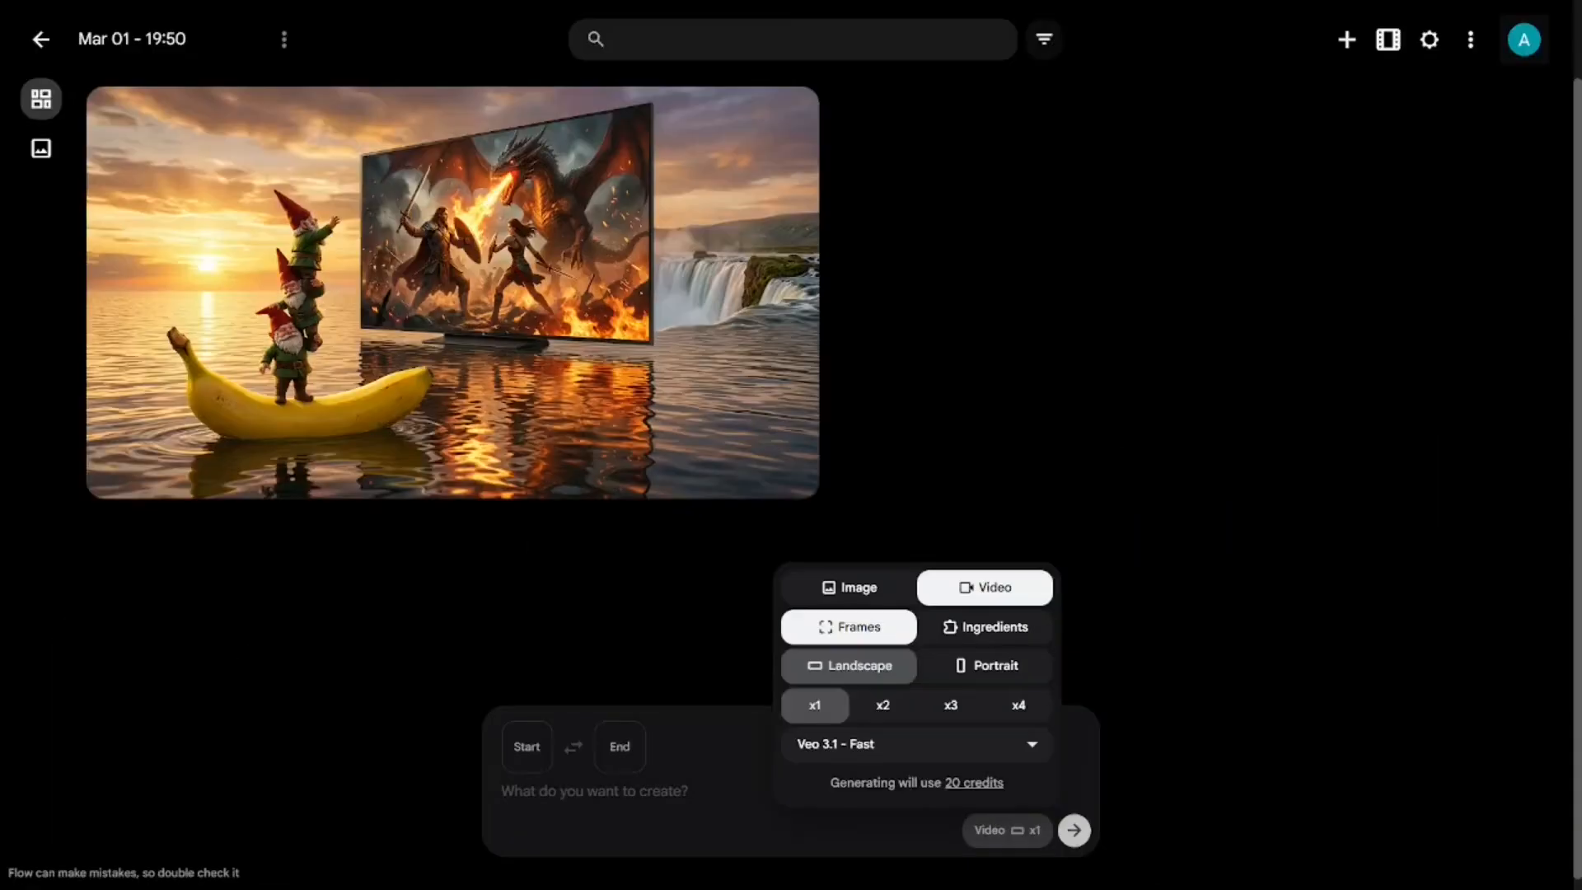
{"action": "key", "text": "Escape"}
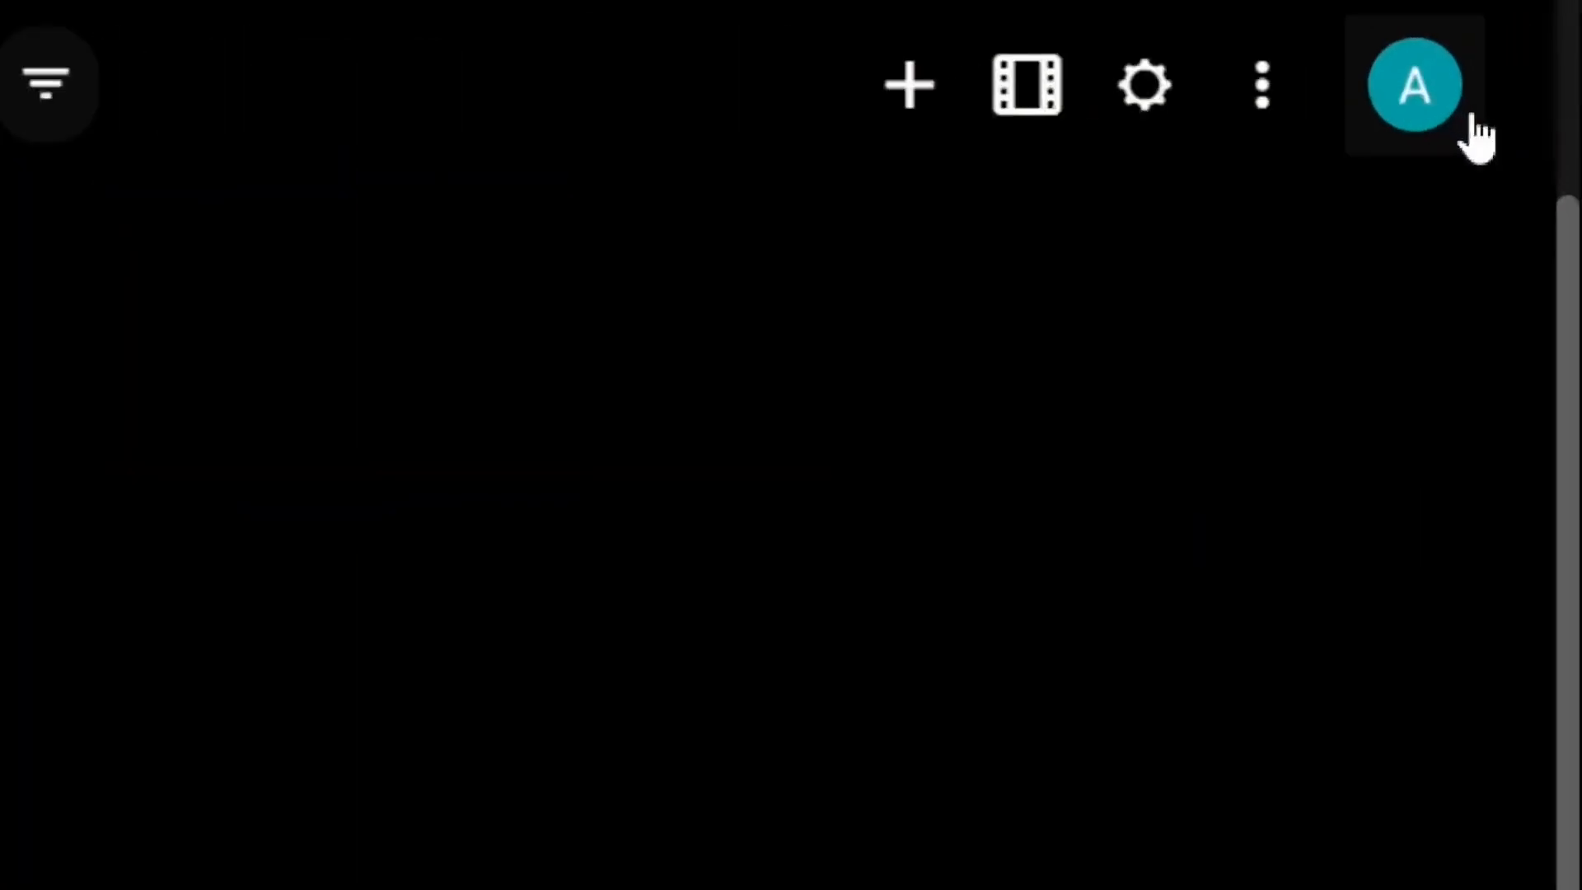
Check the account's available AI credits
{"action": "left_click", "coordinate": [1523, 39]}
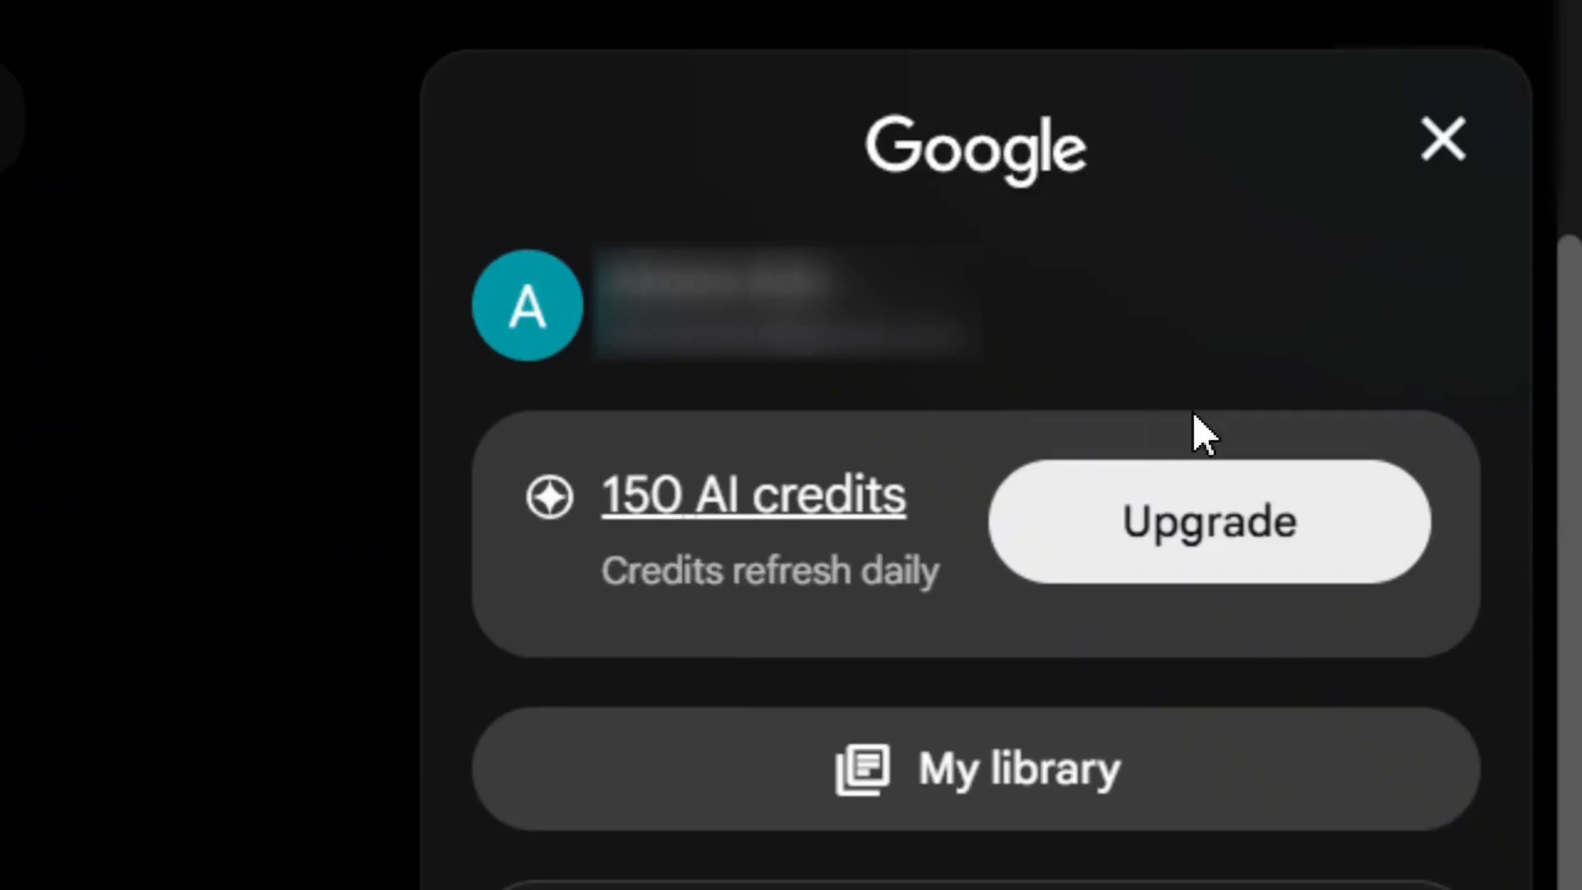
{"action": "left_click", "coordinate": [1443, 140]}
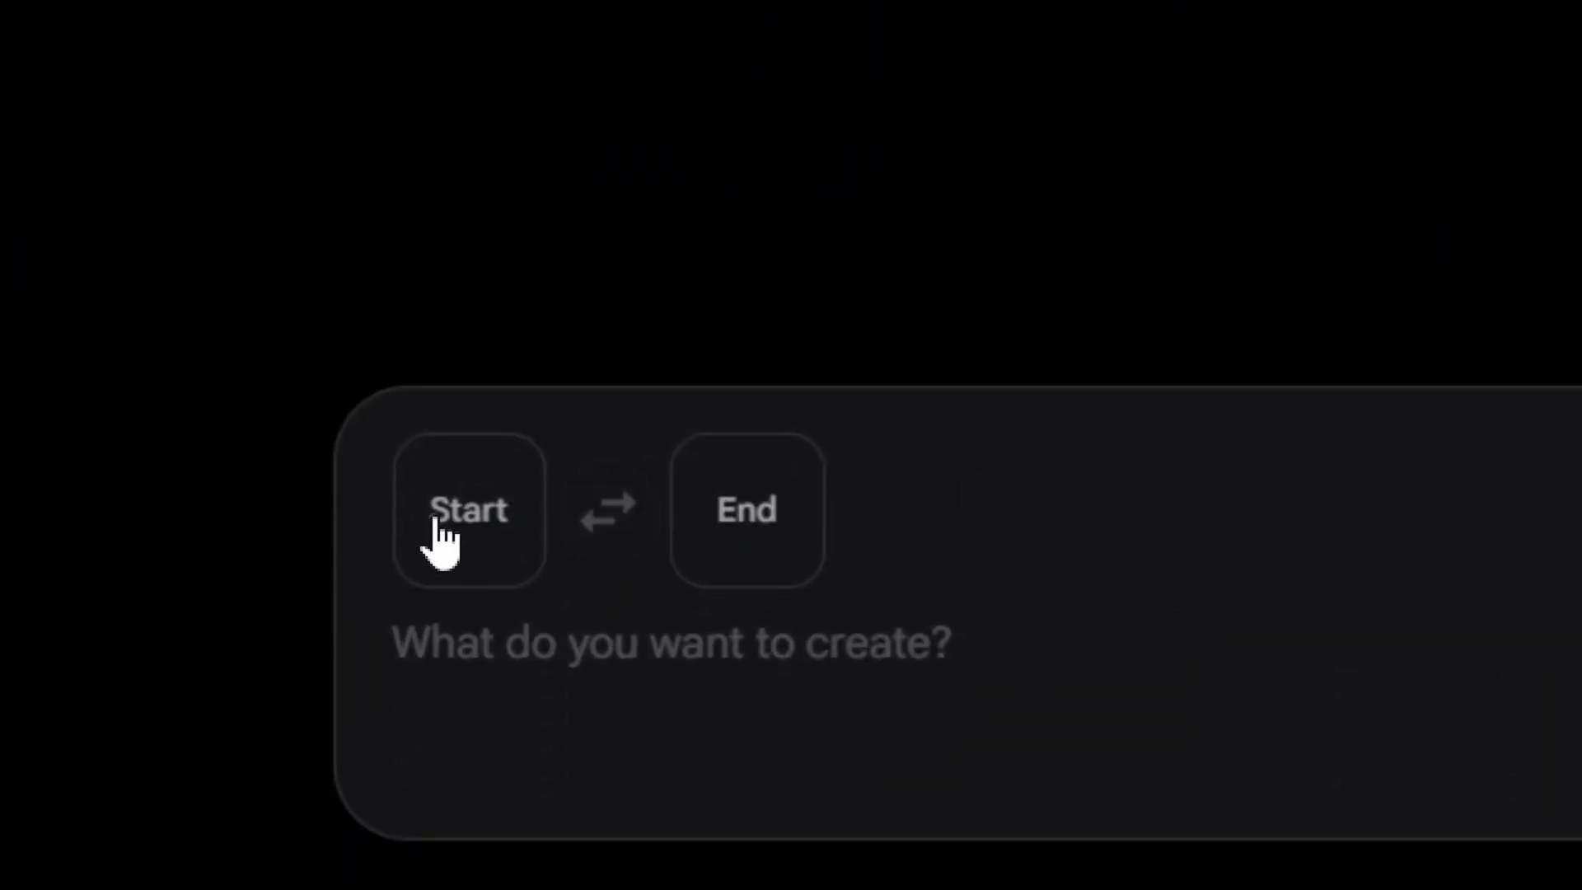
Set the gnome image as the start frame, paste the 6–8 second animation prompt and generate the video
{"action": "left_click", "coordinate": [468, 511]}
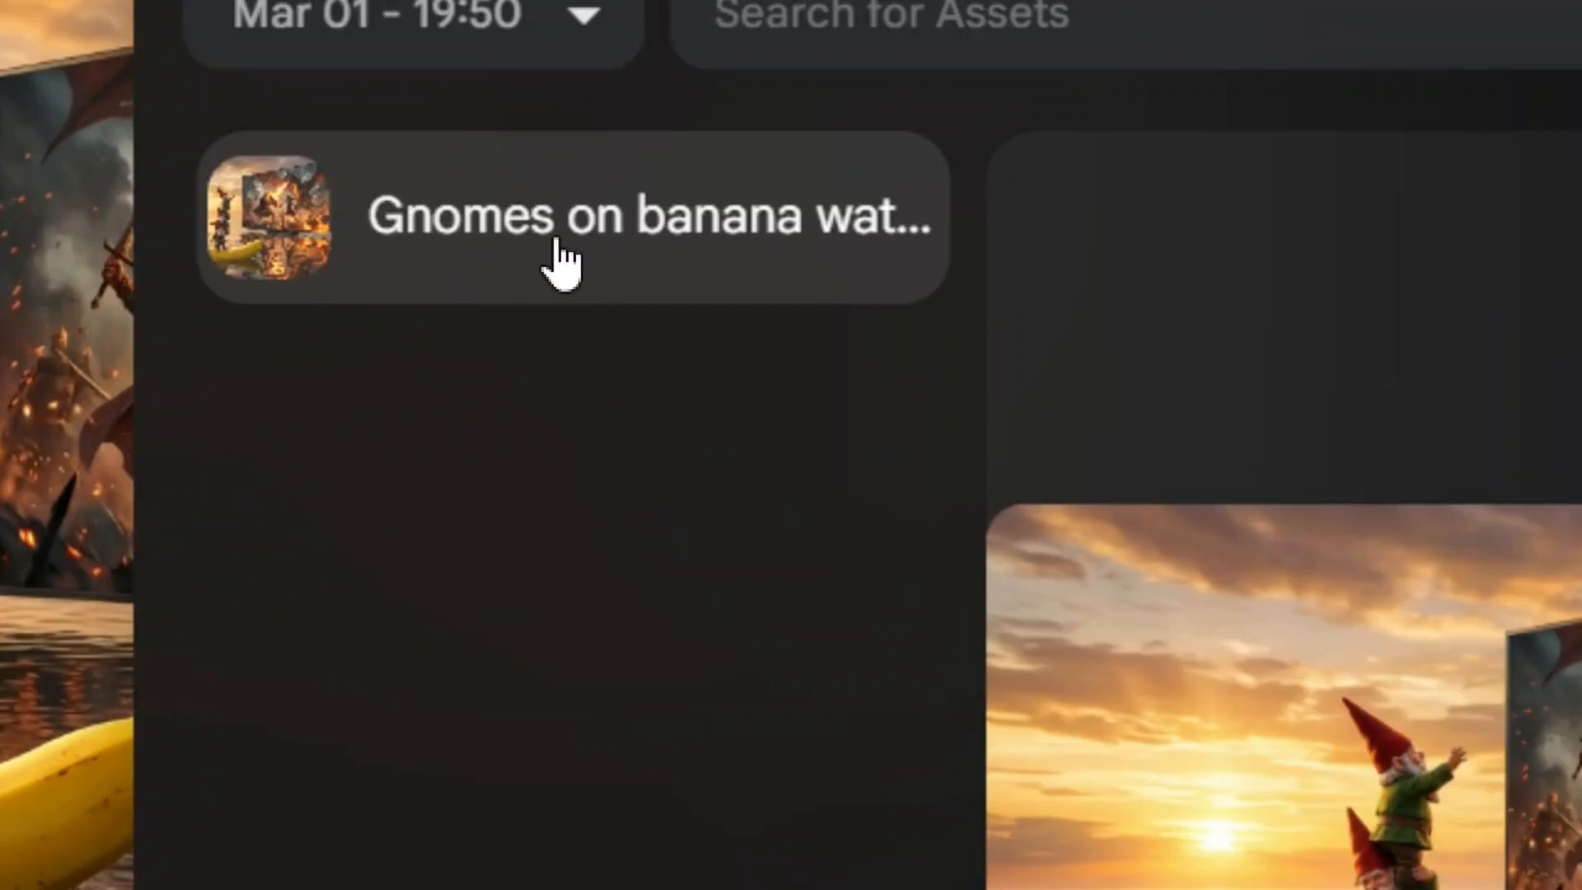
{"action": "left_click", "coordinate": [540, 259]}
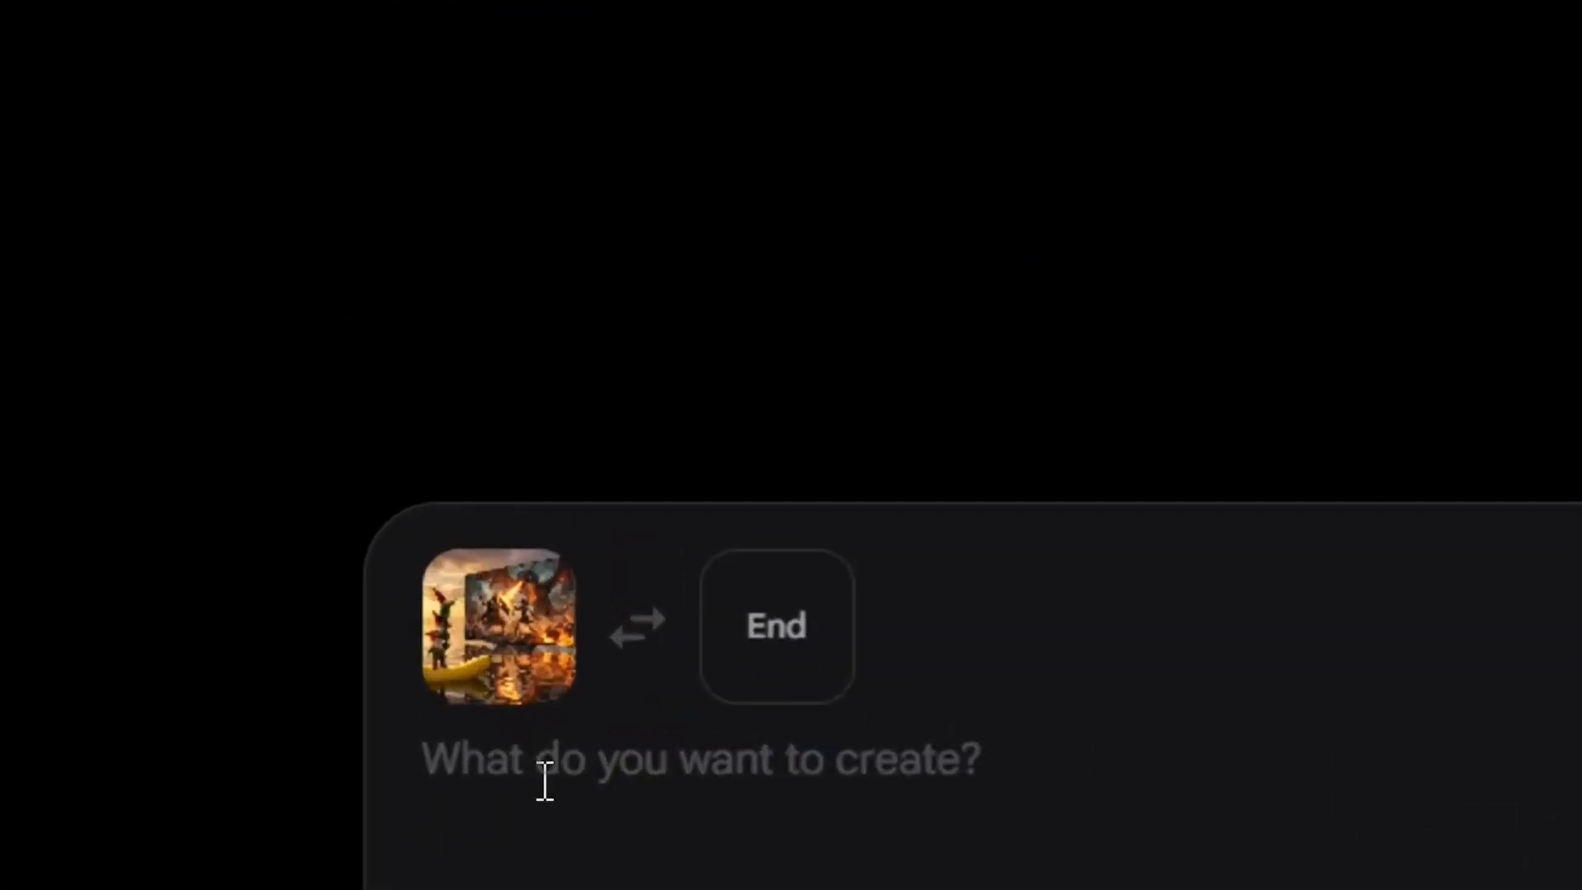
{"action": "mouse_move", "coordinate": [521, 666]}
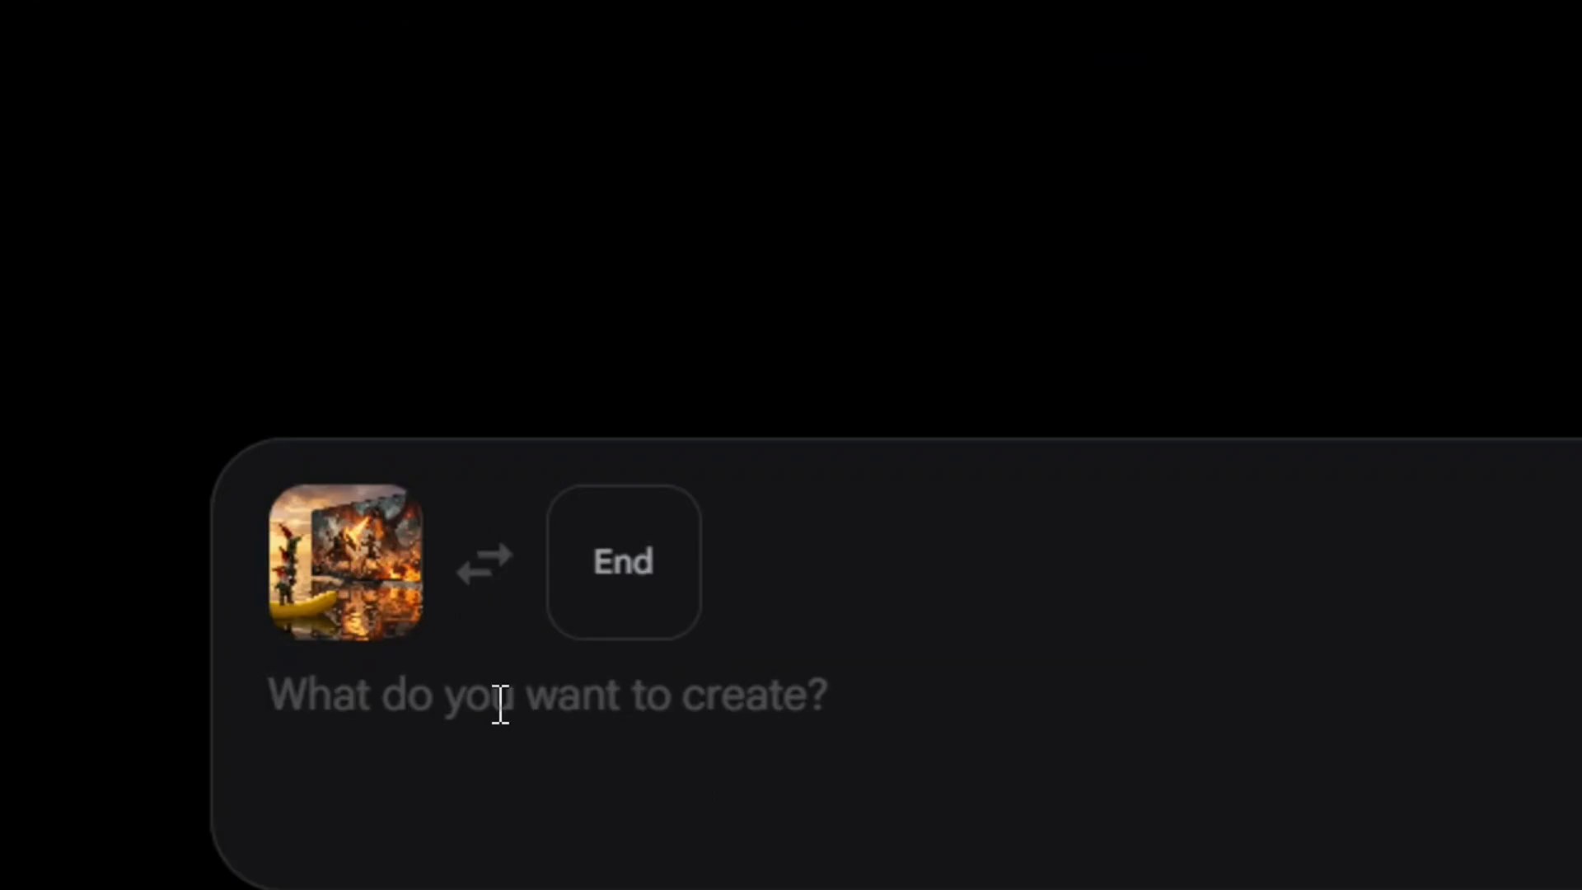
{"action": "key", "text": "ctrl+v"}
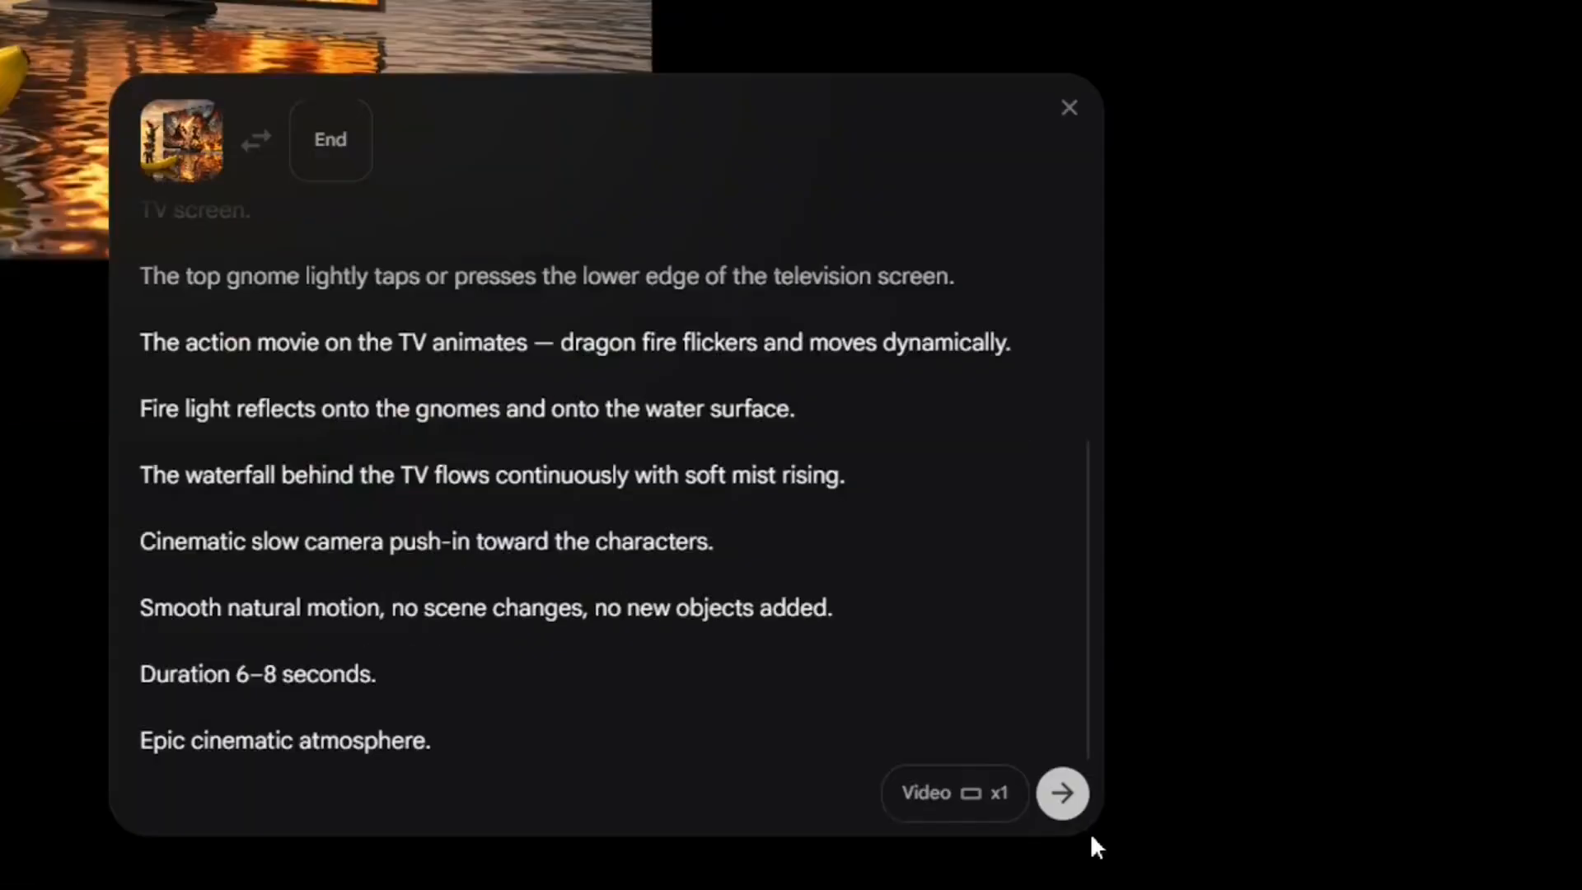
{"action": "left_click", "coordinate": [1075, 834]}
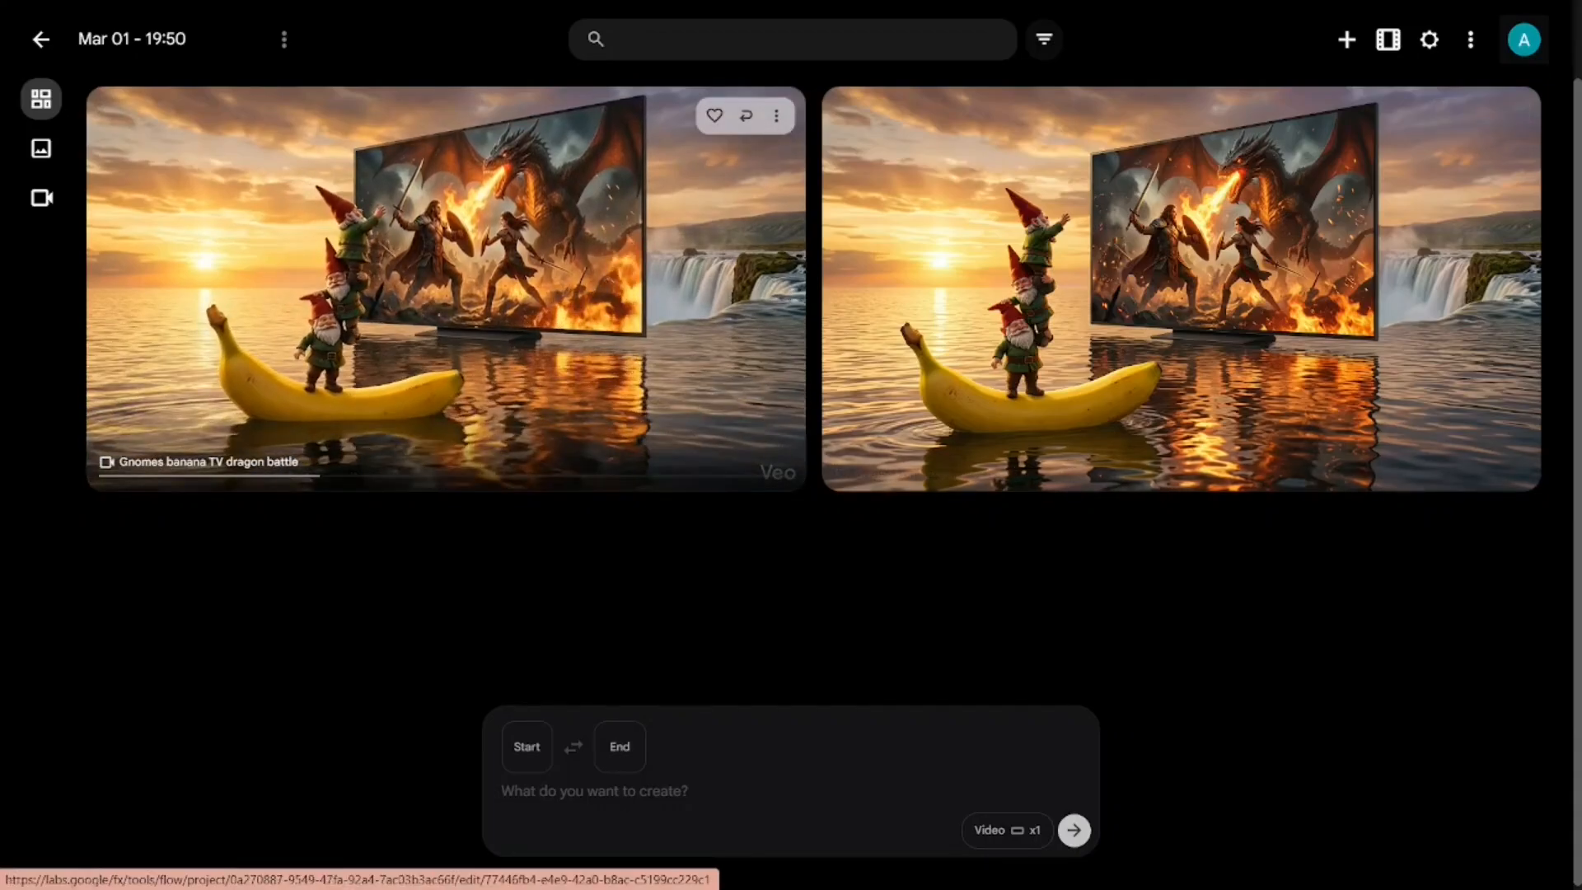
Open the generated gnome video and download it at 720p original size
{"action": "left_click", "coordinate": [445, 289]}
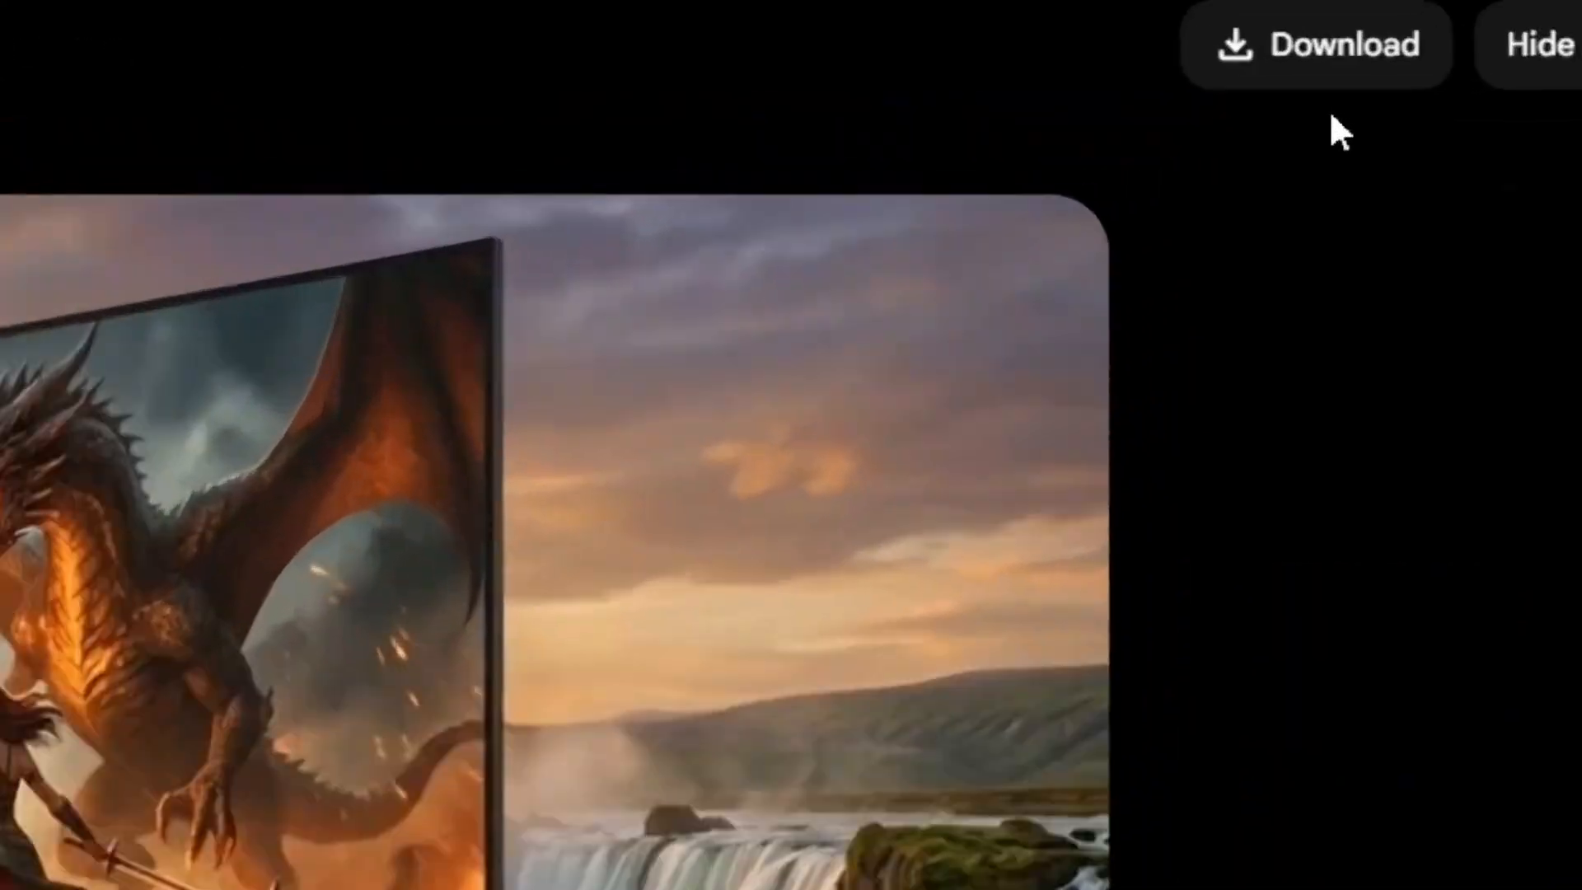
{"action": "left_click", "coordinate": [1324, 48]}
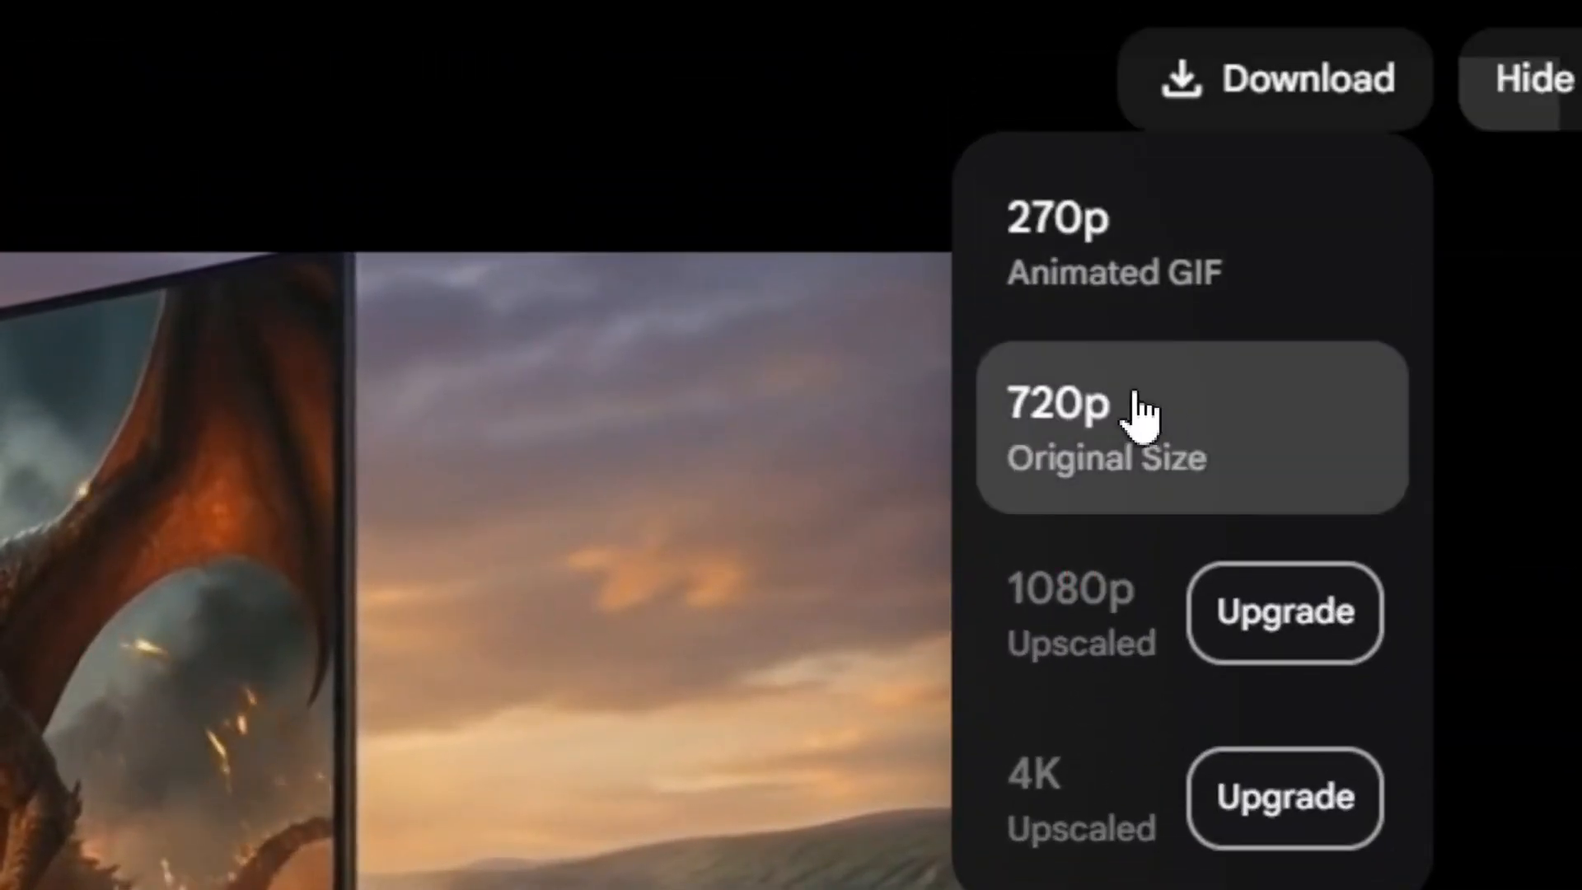
{"action": "left_click", "coordinate": [1149, 455]}
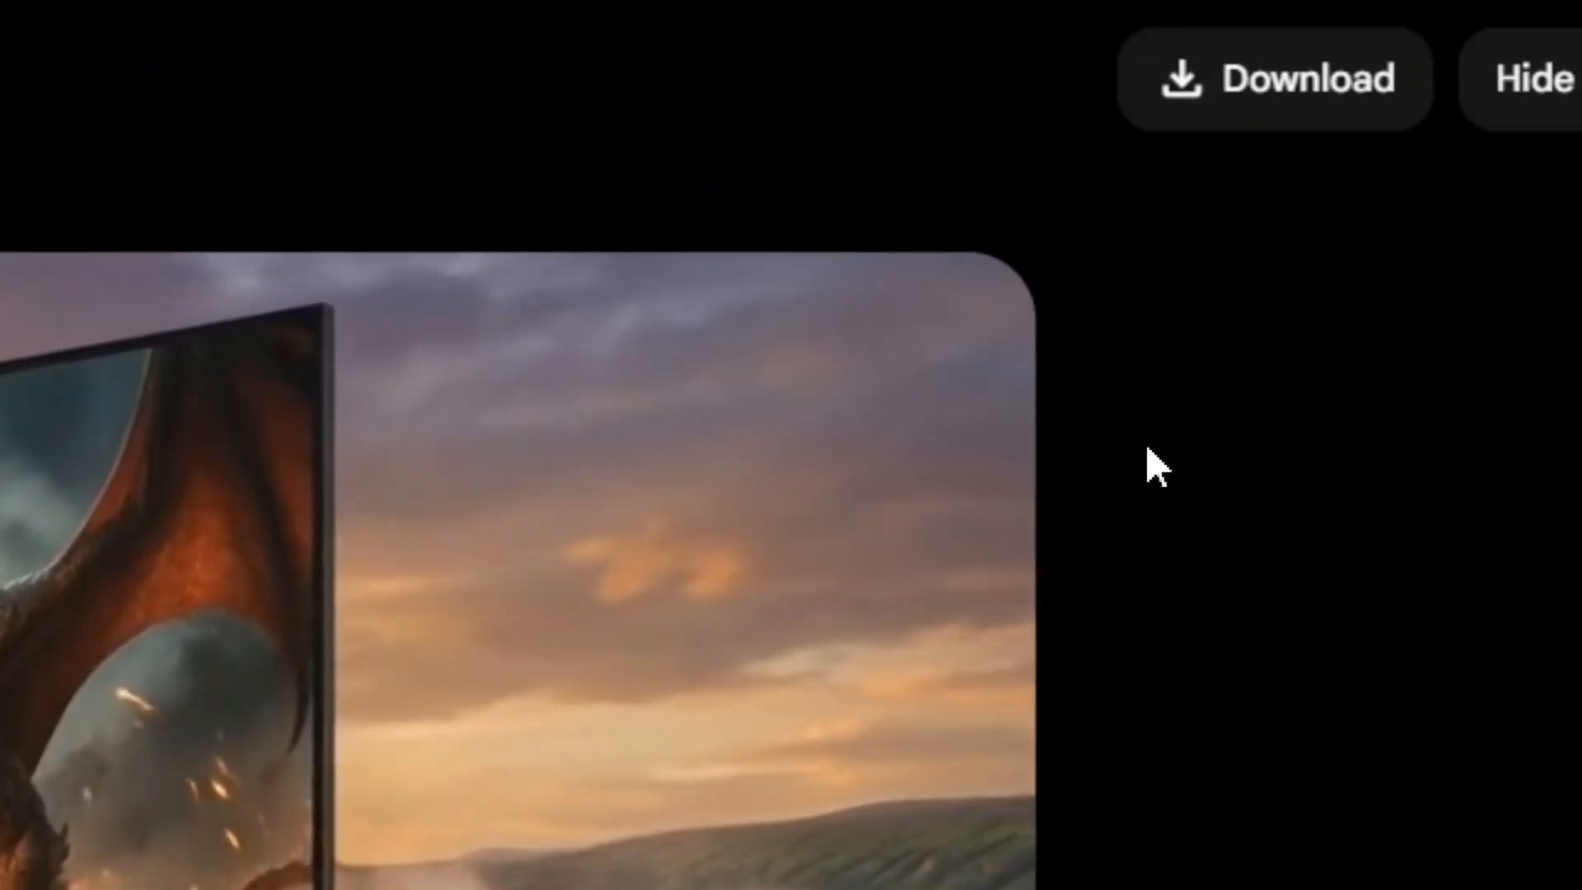